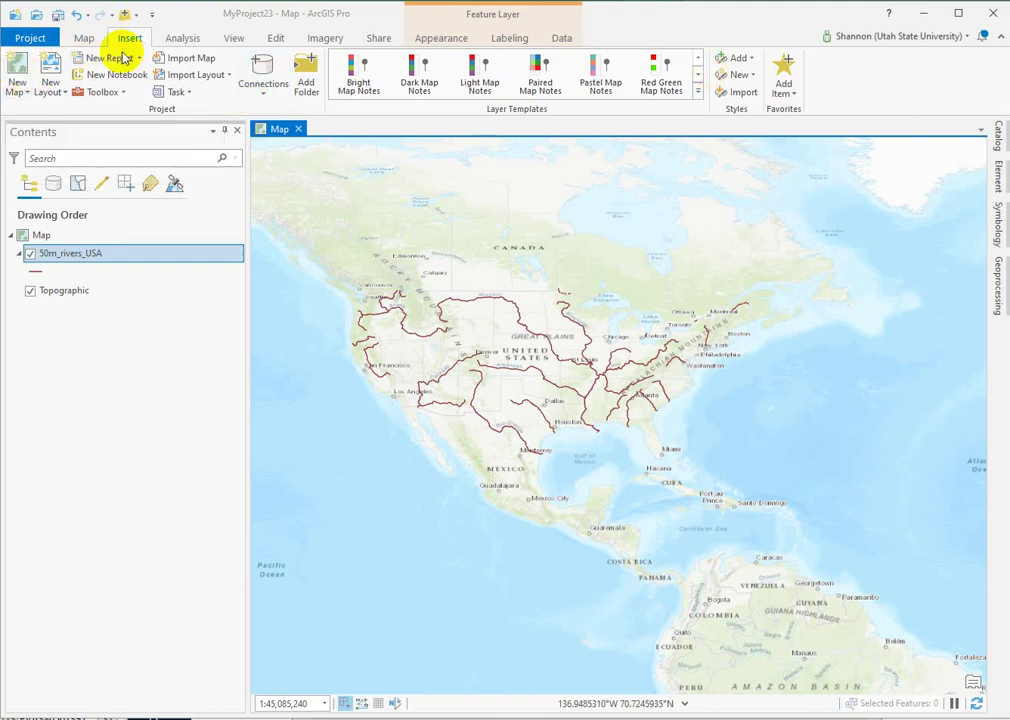
# Step: Look over the Imagery, Edit and View ribbon tabs, then return to Insert
pyautogui.click(326, 40)
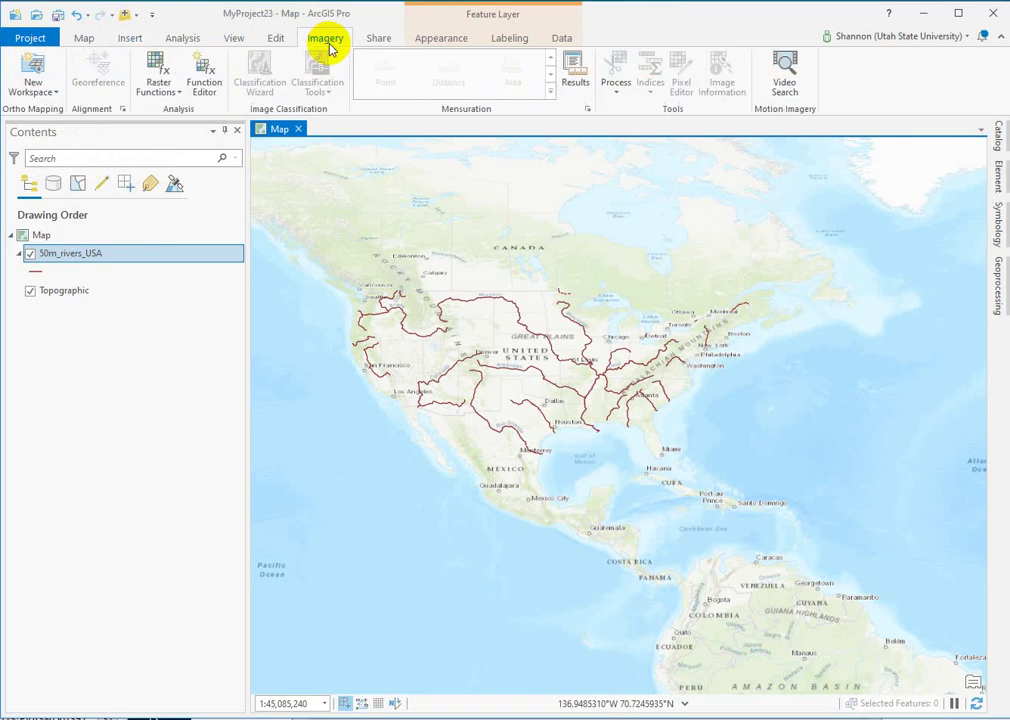
pyautogui.click(274, 38)
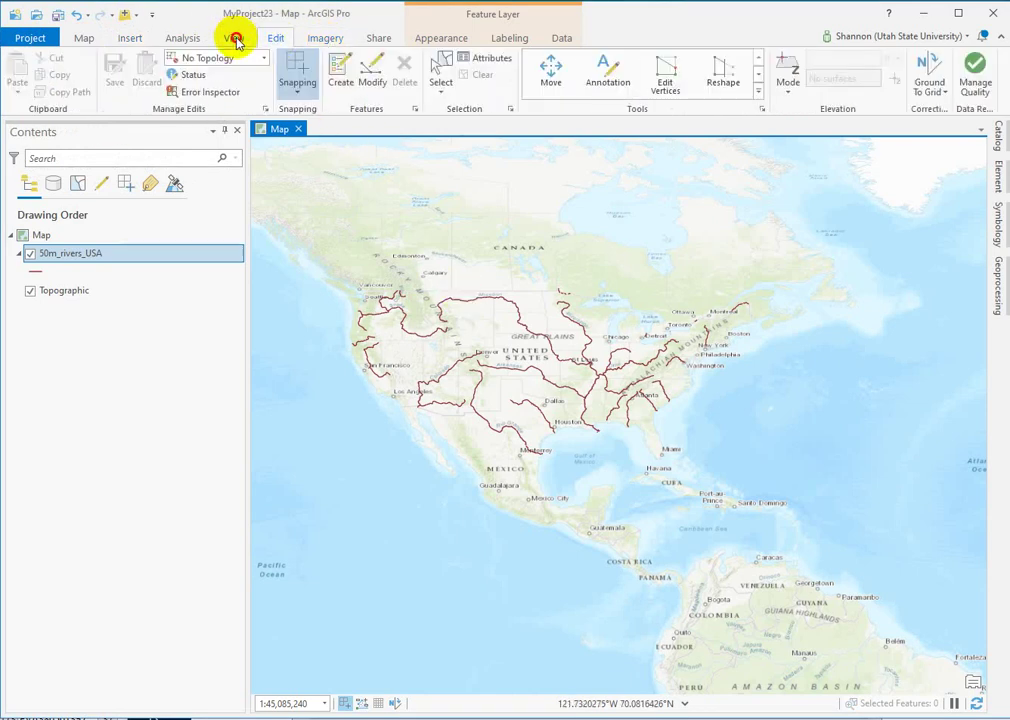
pyautogui.click(235, 37)
pyautogui.click(130, 40)
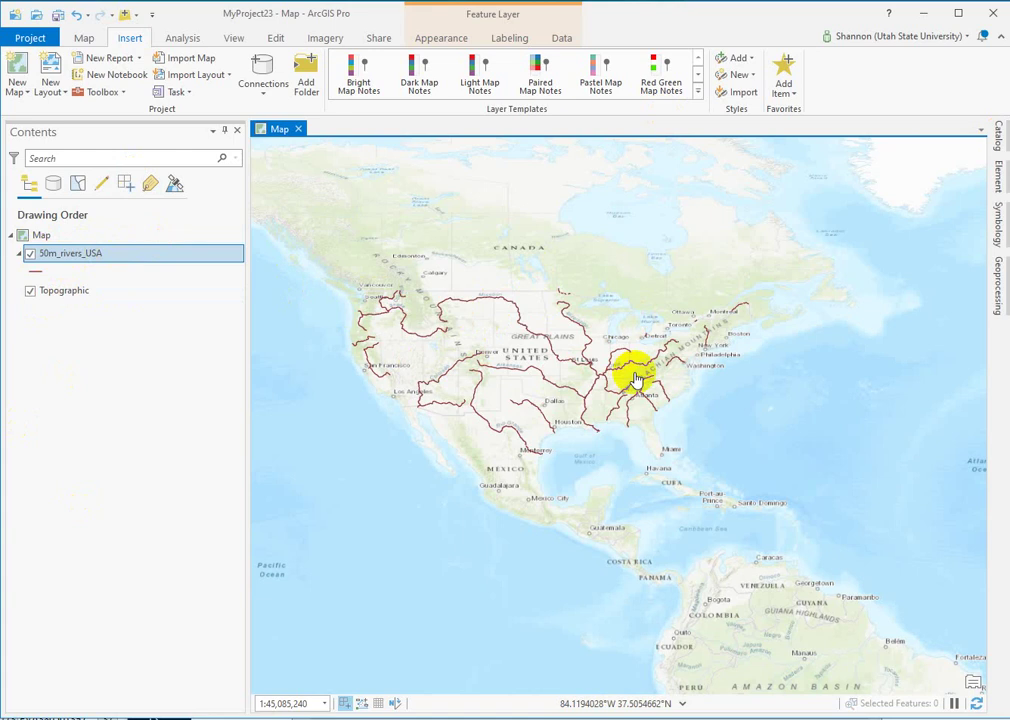
# Step: Give 50m_rivers_USA the Water (line) symbol from a 'river' gallery search, and show the Catalog
pyautogui.click(33, 275)
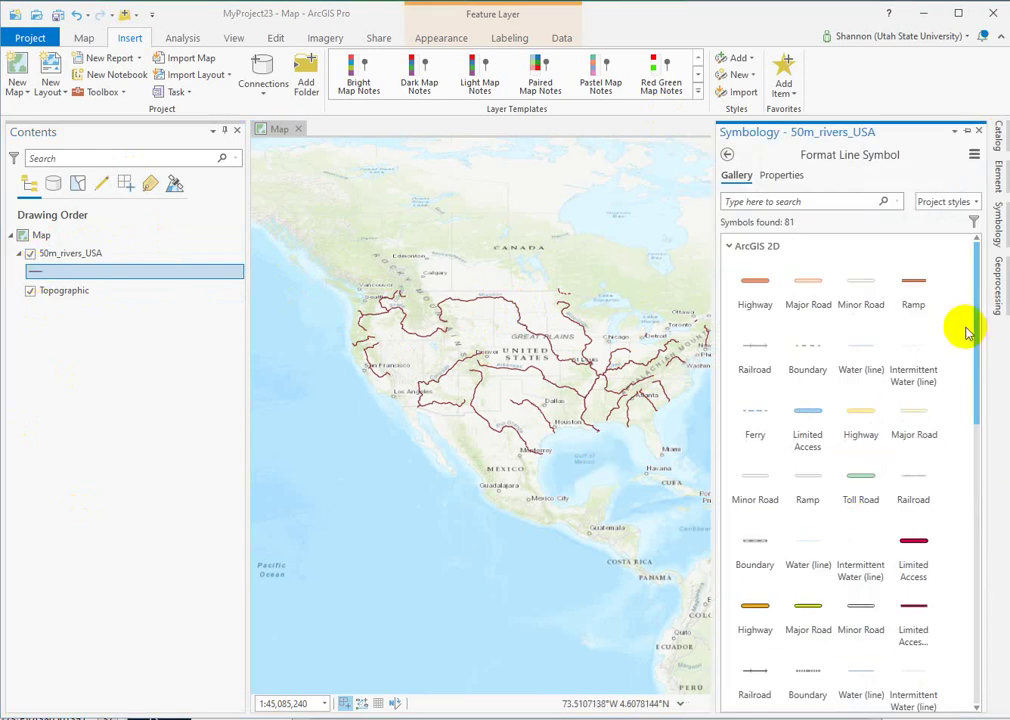
pyautogui.moveTo(974, 316); pyautogui.dragTo(988, 255)
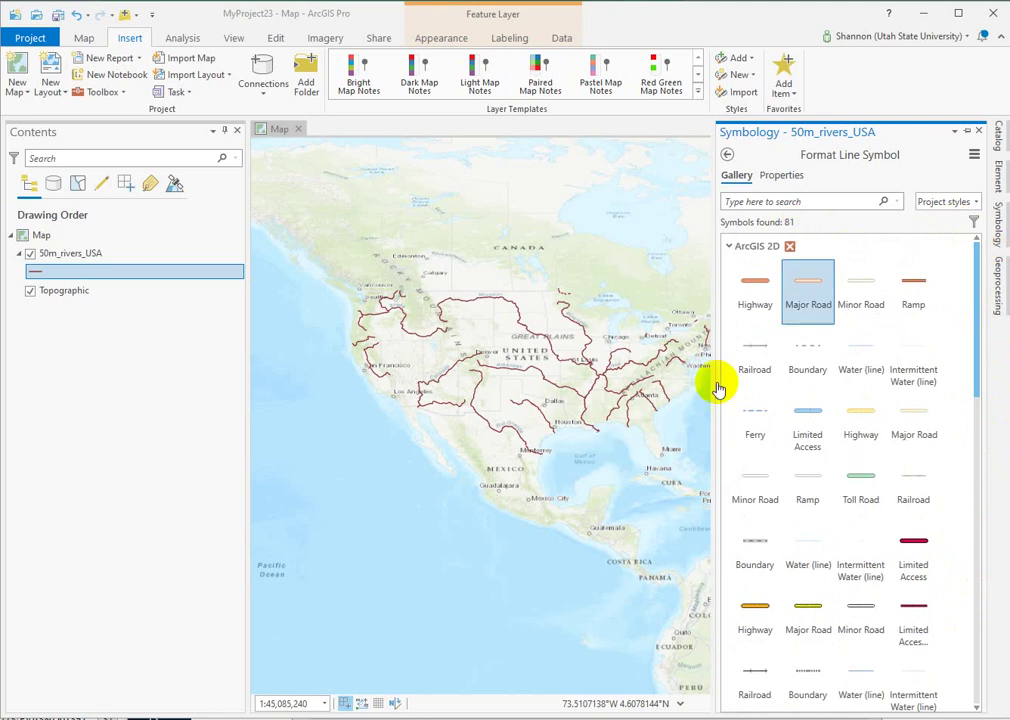
pyautogui.click(799, 201)
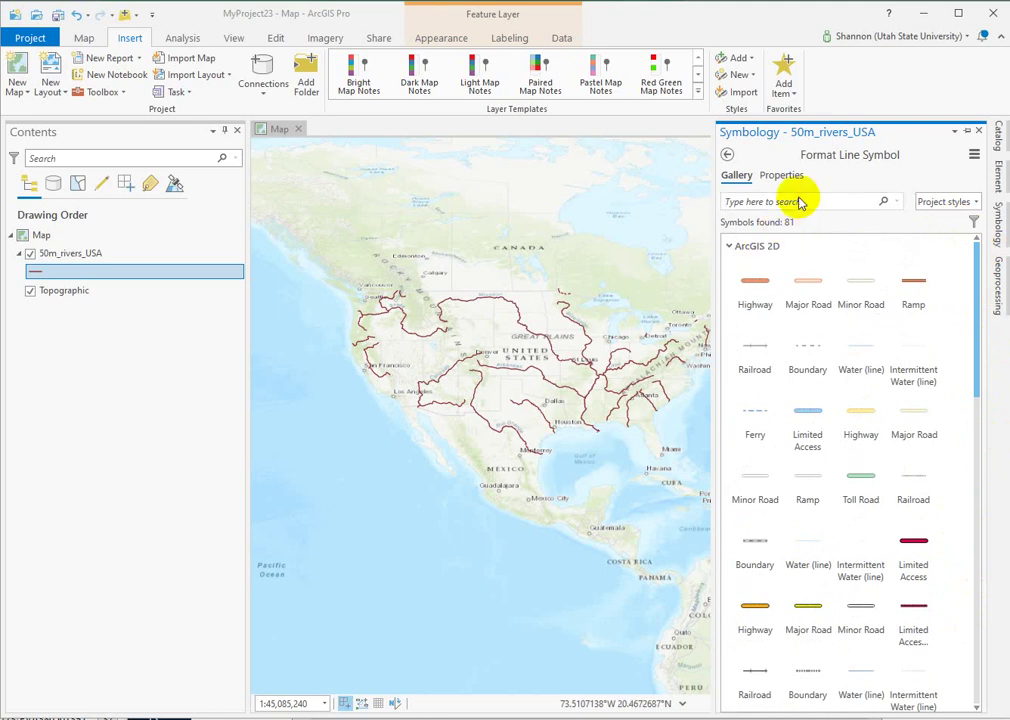
pyautogui.write('r')
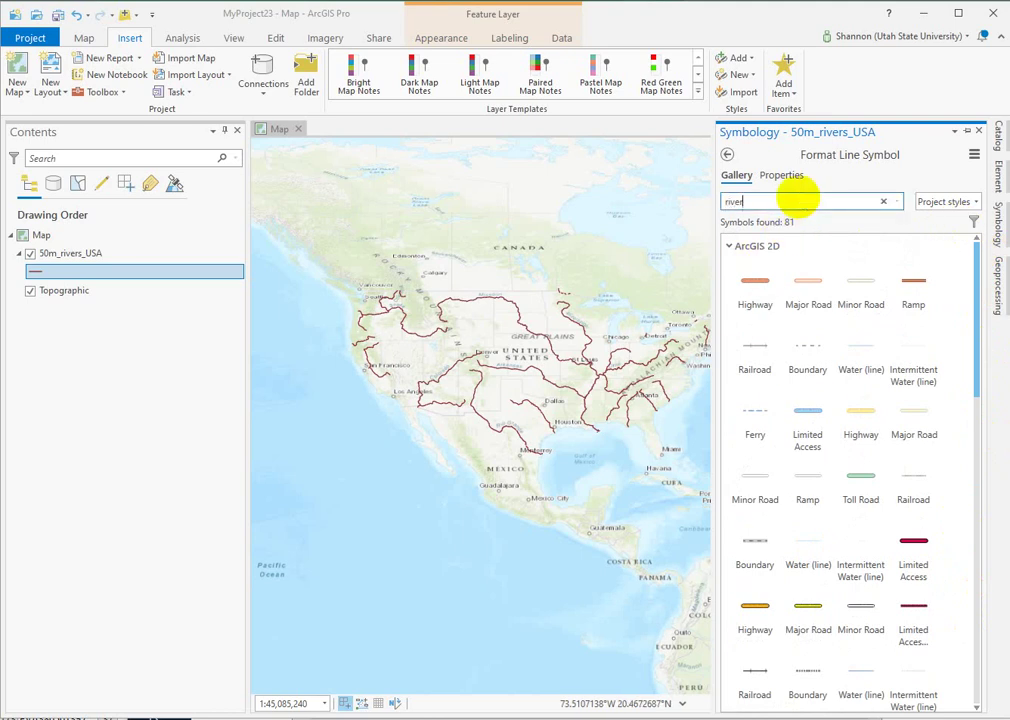
pyautogui.write('uver')
pyautogui.press('Return')
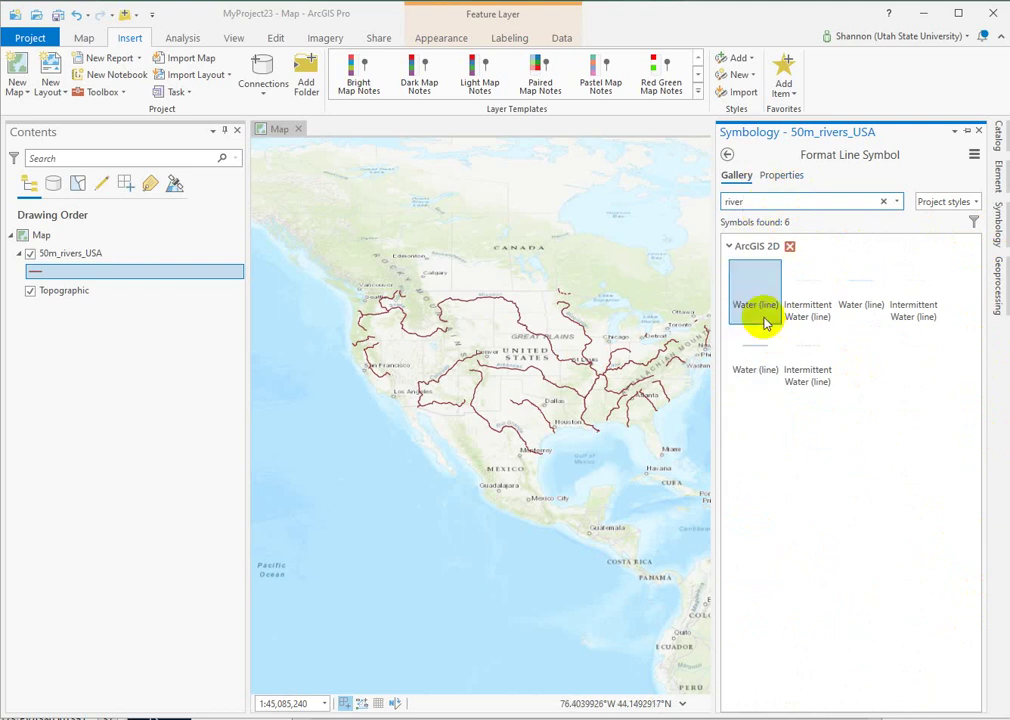
pyautogui.click(757, 356)
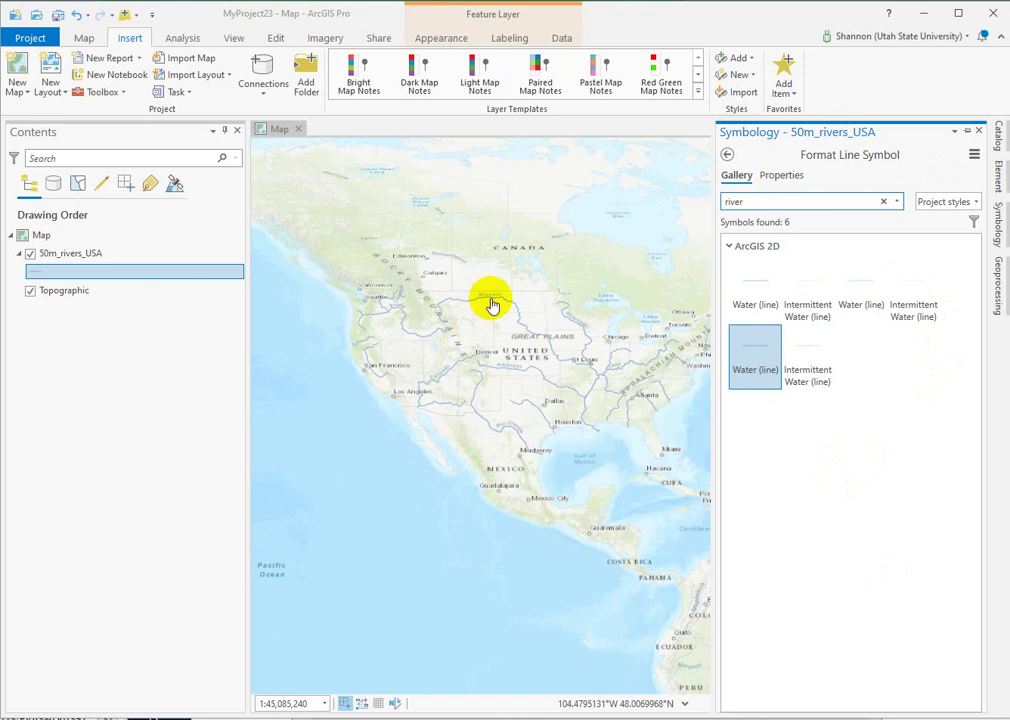
pyautogui.scroll(4, 492, 305)
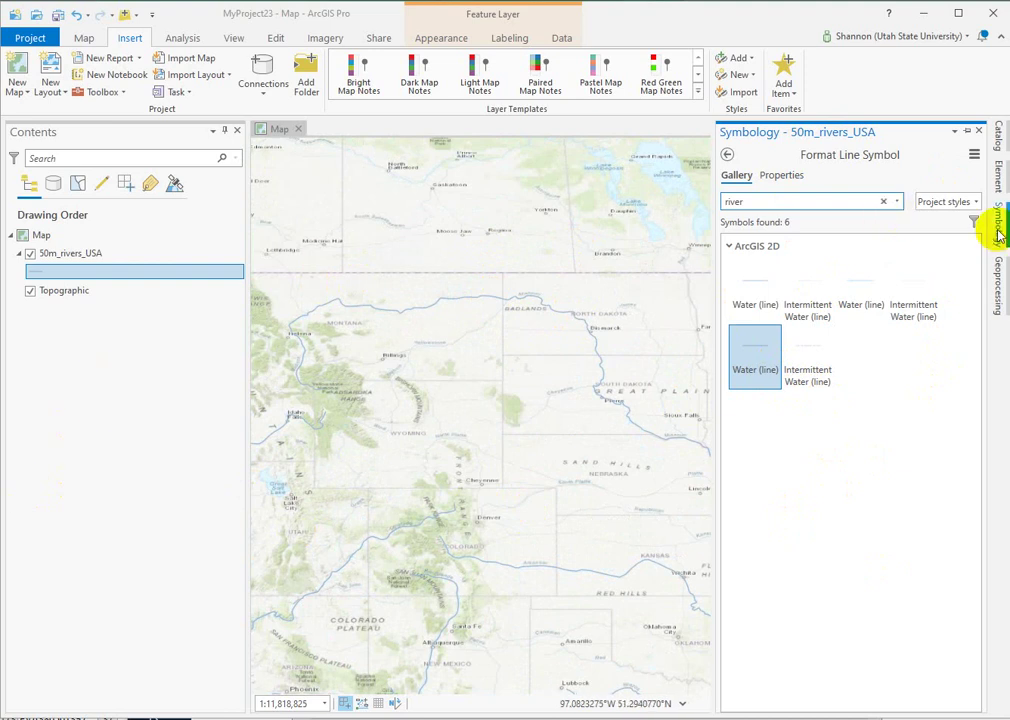
pyautogui.click(998, 131)
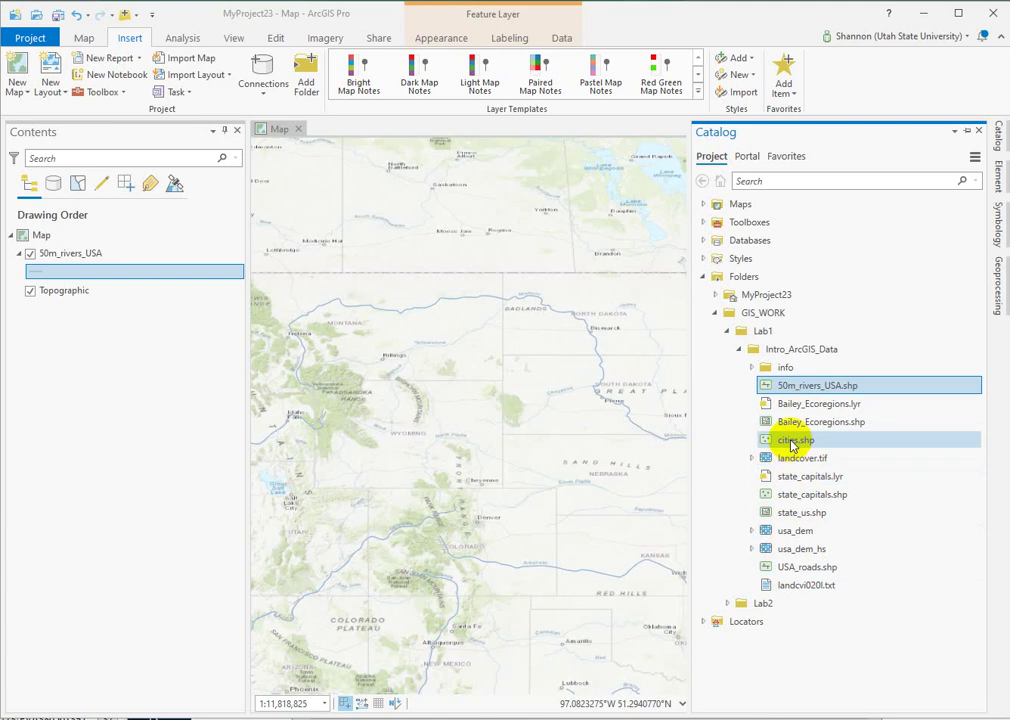
# Step: Add cities.shp above 50m_rivers_USA, zoom in, and open the Bucktail city pop-up
pyautogui.moveTo(793, 445); pyautogui.dragTo(63, 323)
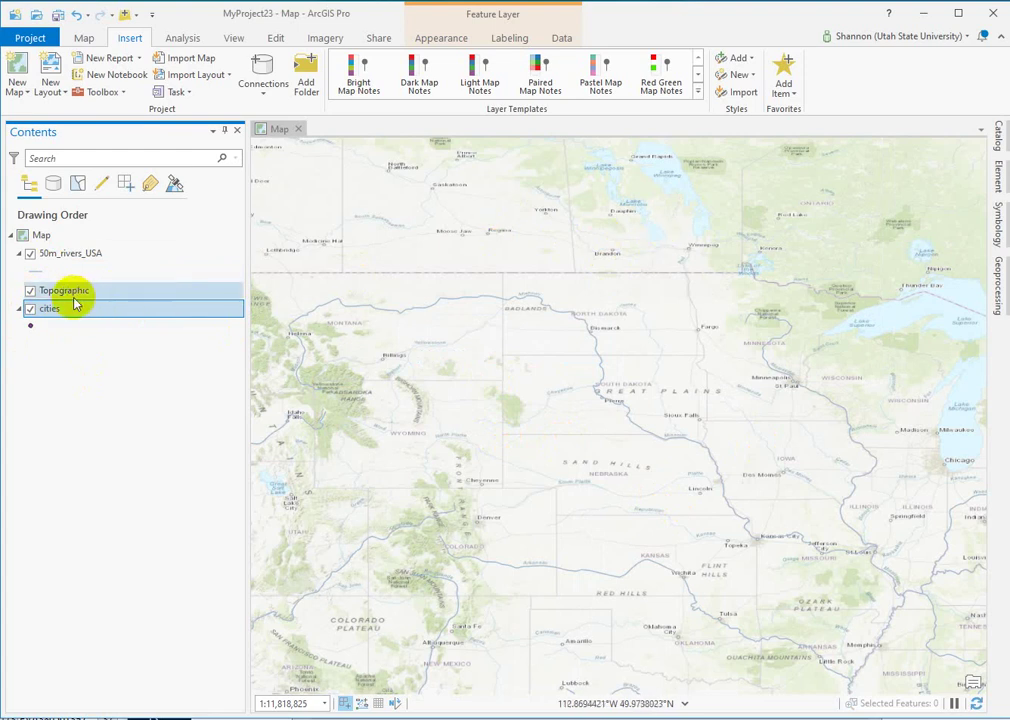
pyautogui.moveTo(50, 309); pyautogui.dragTo(62, 249)
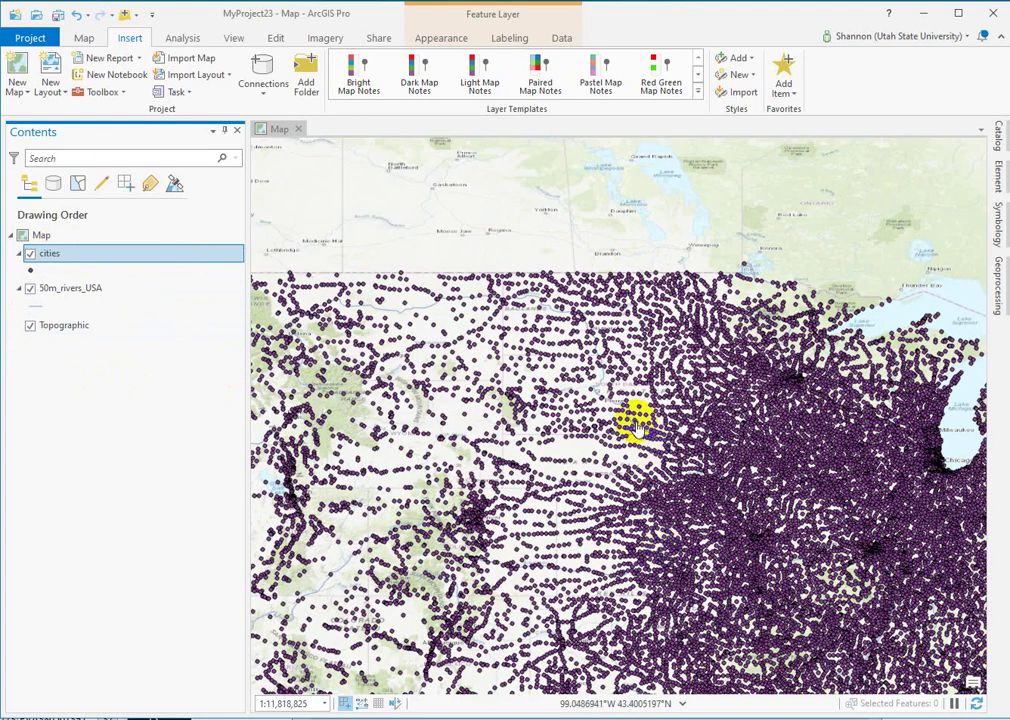
pyautogui.scroll(3, 575, 487)
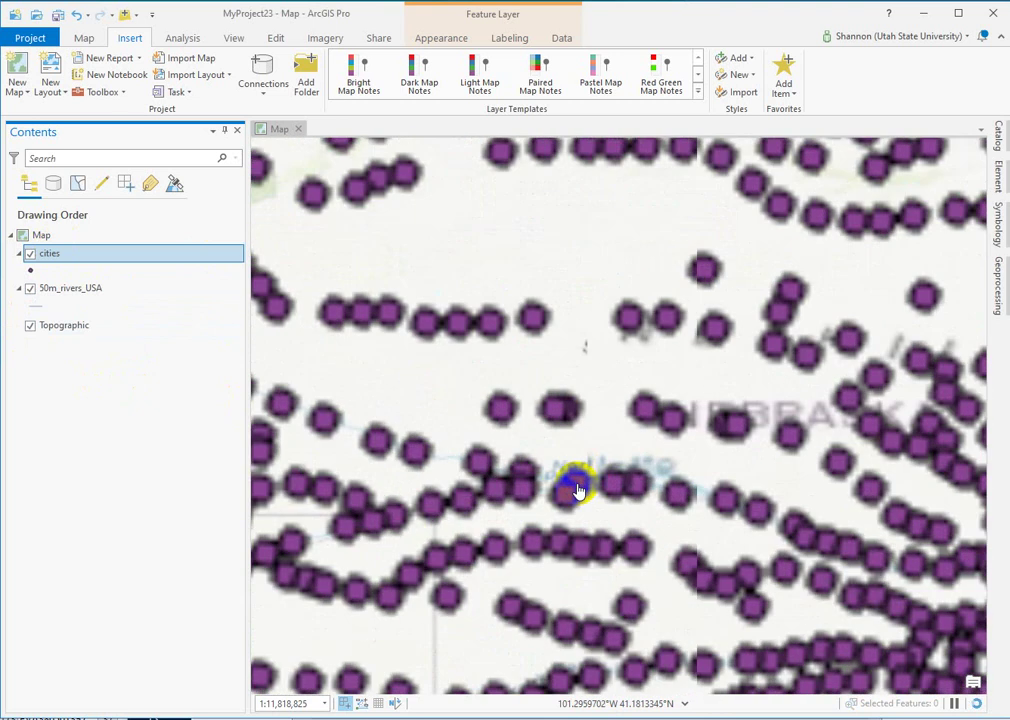
pyautogui.scroll(5, 577, 491)
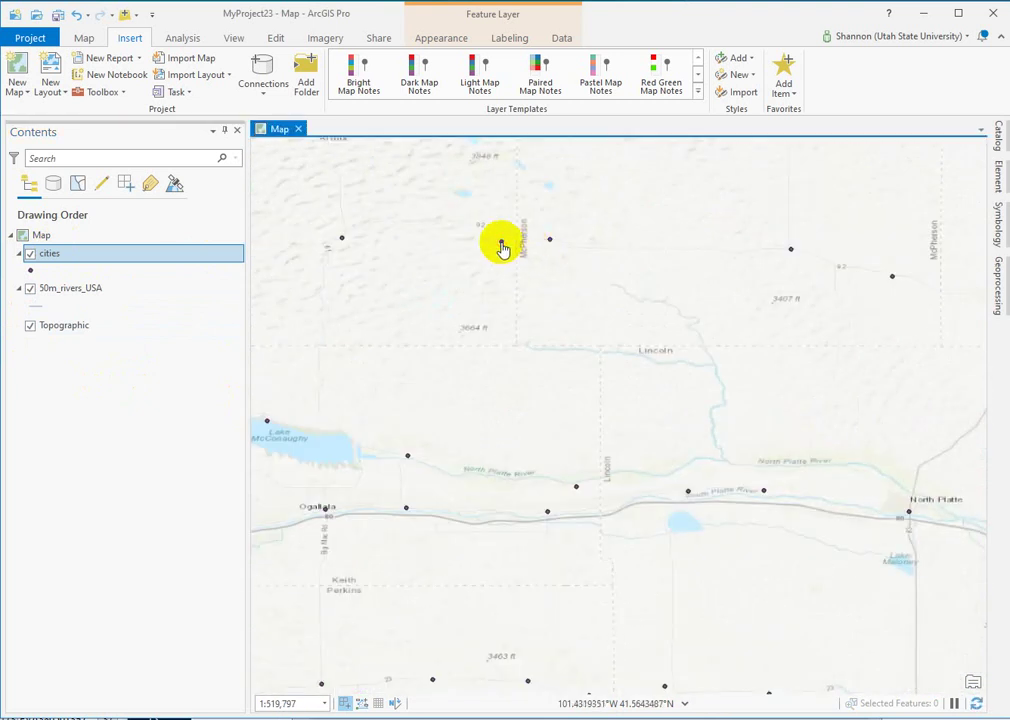
pyautogui.click(502, 244)
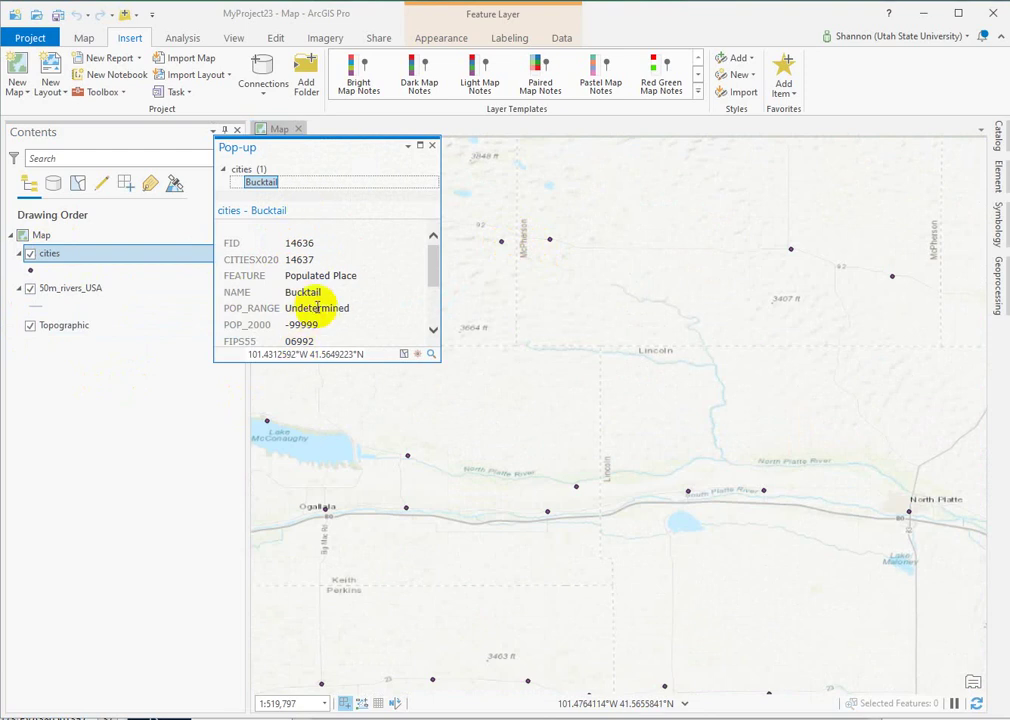
# Step: Open the cities attribute table in an enlarged pane and close the Bucktail pop-up
pyautogui.click(45, 255)
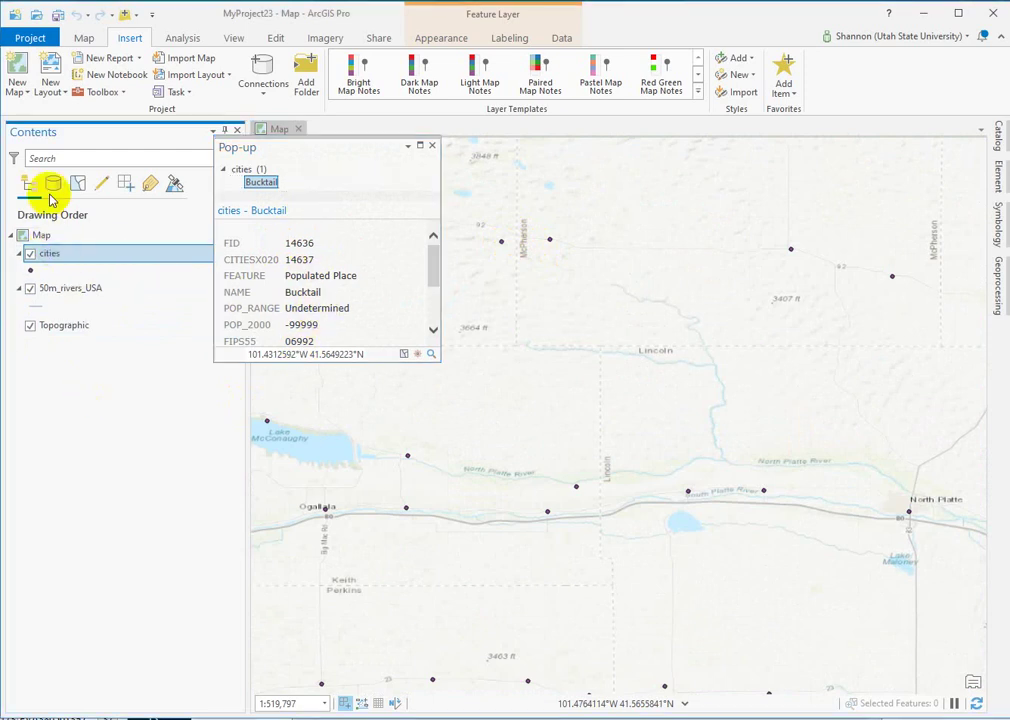
pyautogui.rightClick(45, 254)
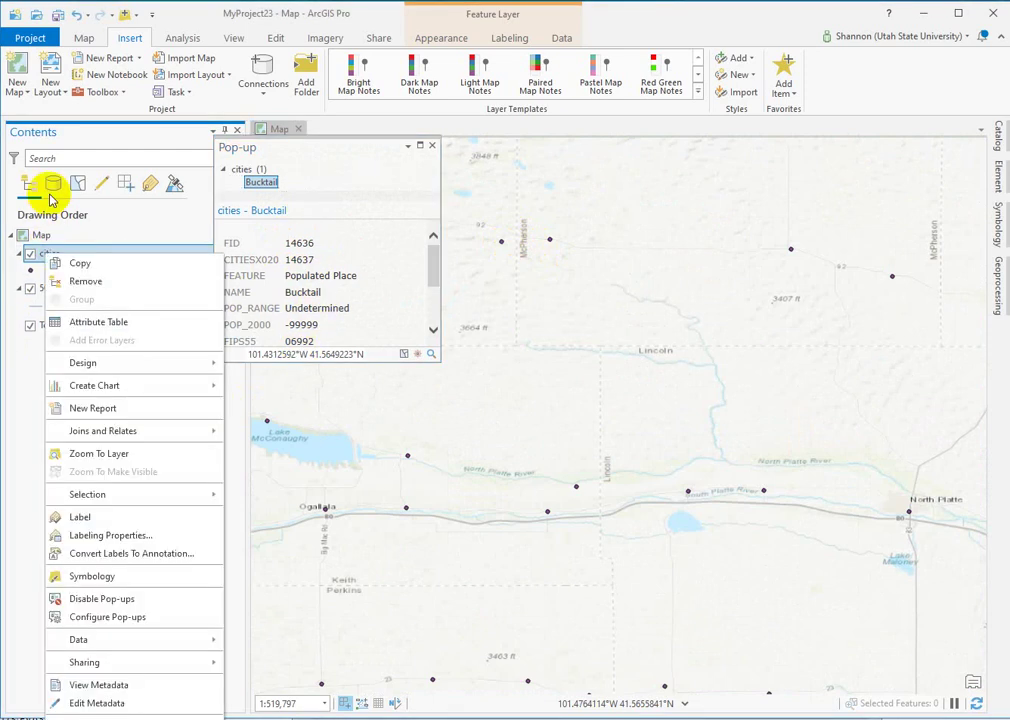
pyautogui.click(78, 324)
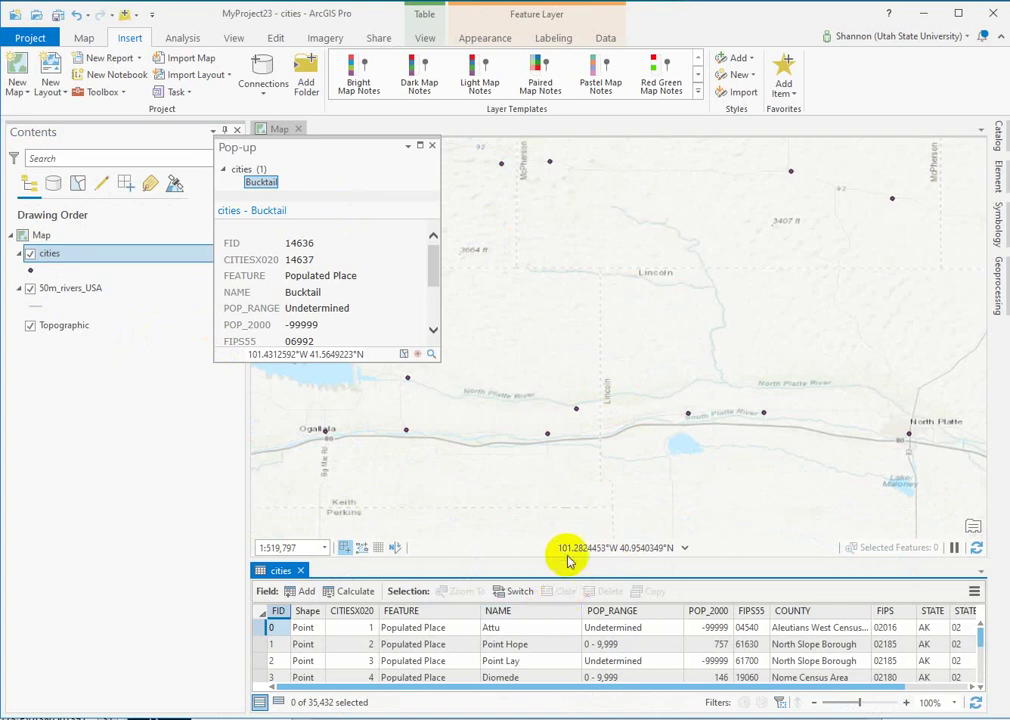
pyautogui.moveTo(564, 560); pyautogui.dragTo(563, 433)
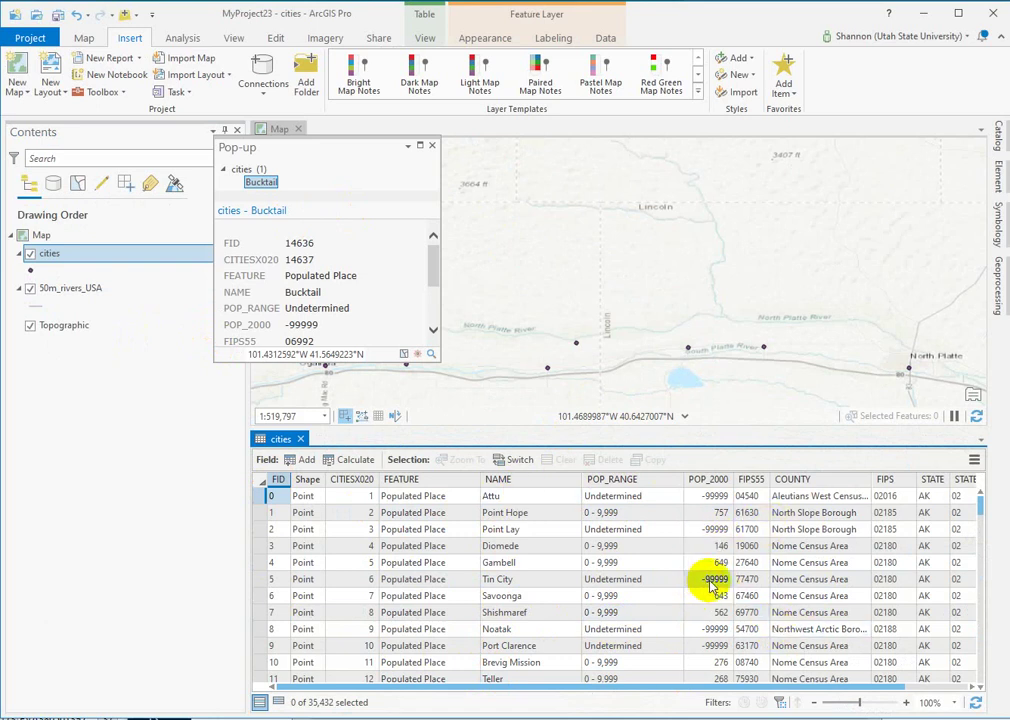
pyautogui.click(431, 147)
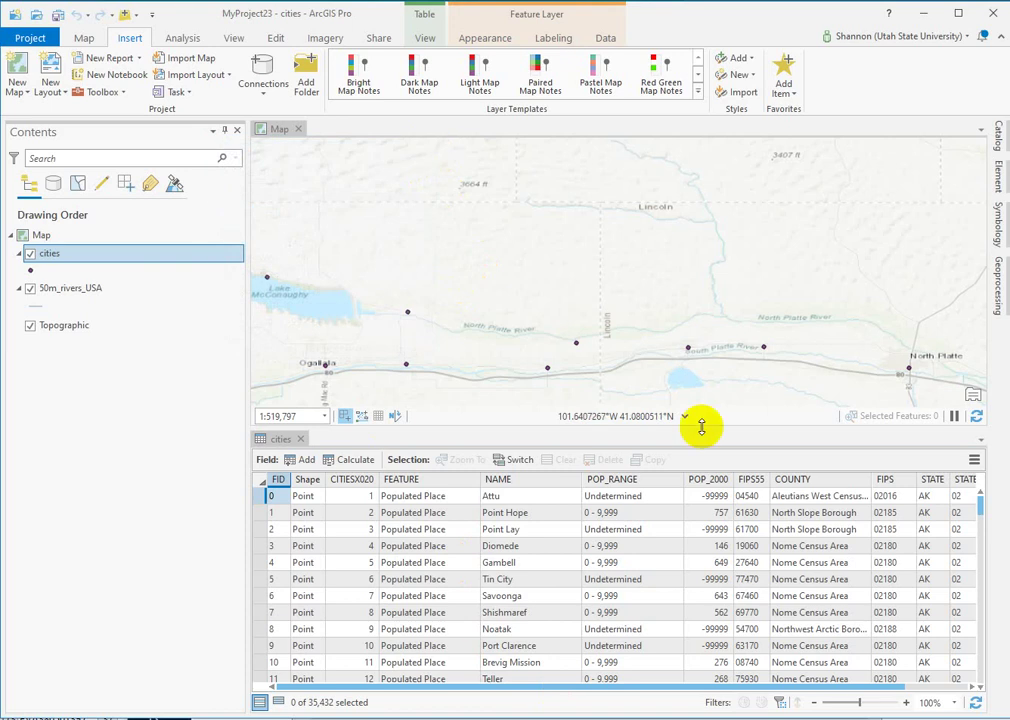
# Step: Pan and zoom the map to centre Lake McConaughy and Ogallala
pyautogui.moveTo(570, 280); pyautogui.dragTo(728, 222)
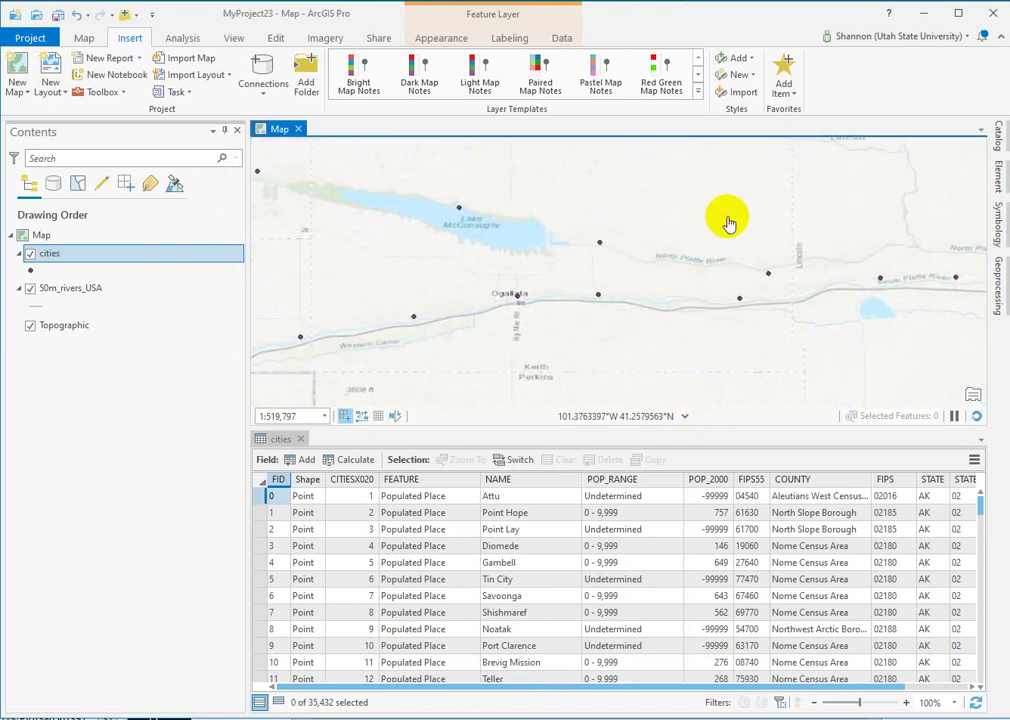
pyautogui.scroll(4, 584, 255)
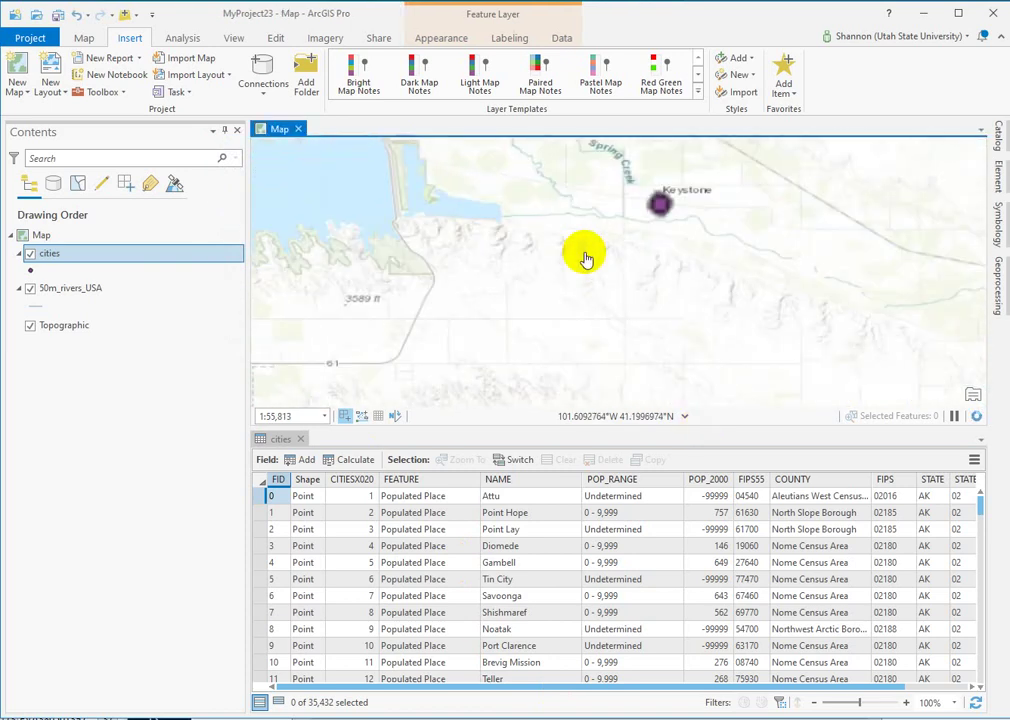
pyautogui.scroll(-5, 586, 257)
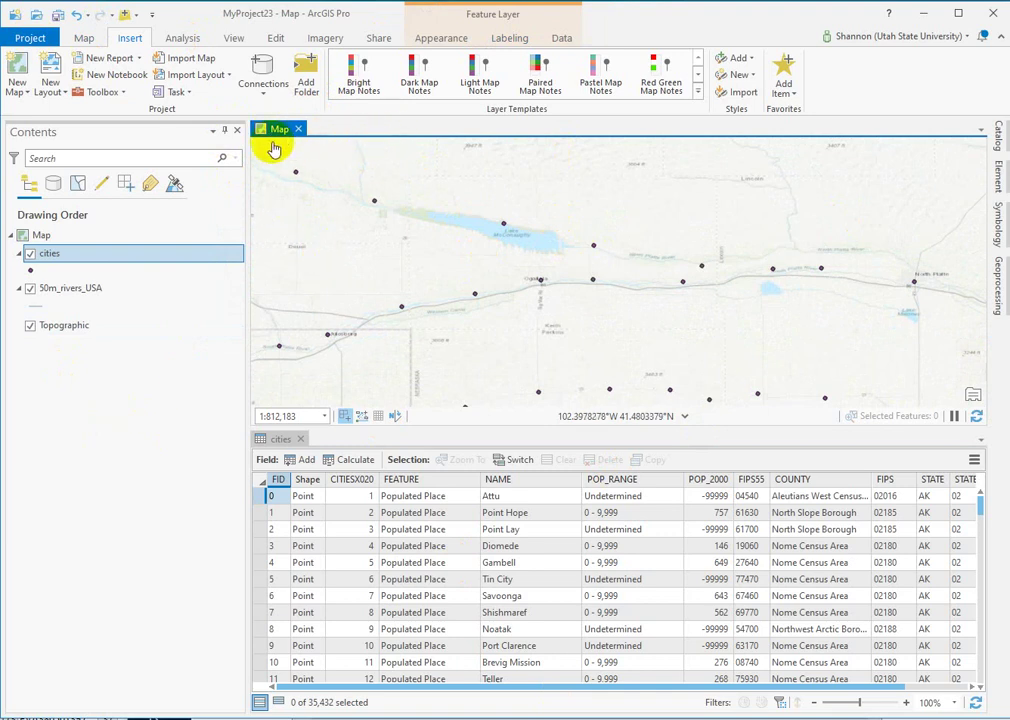
# Step: Create Map1, add state_capitals.shp to it, and recentre on the United States
pyautogui.click(18, 76)
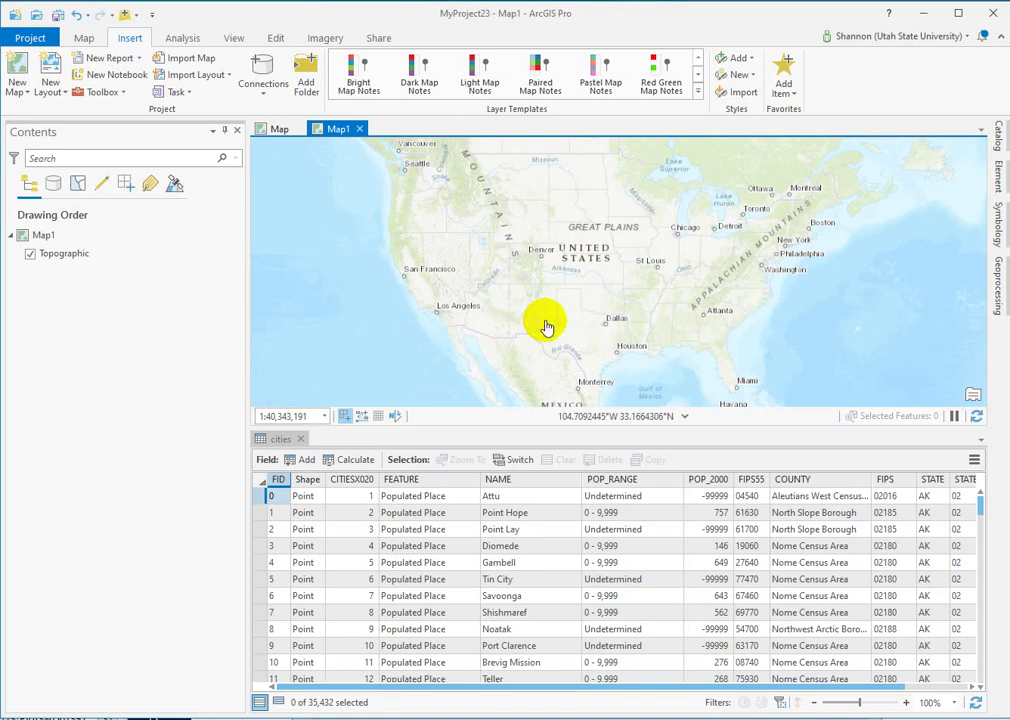
pyautogui.click(995, 143)
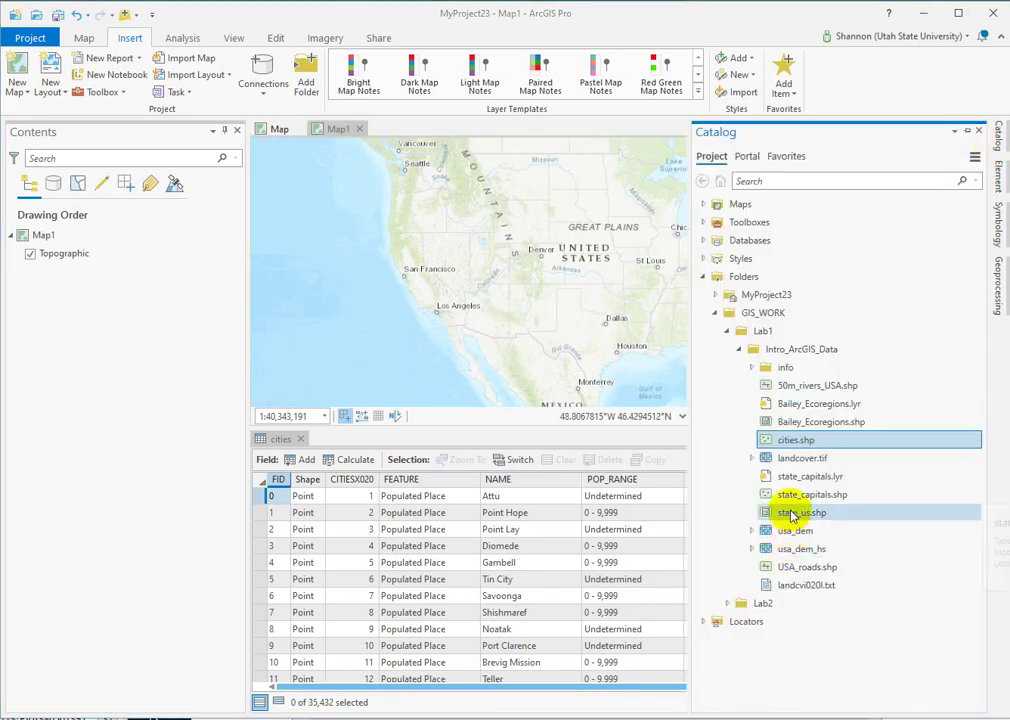
pyautogui.moveTo(790, 497); pyautogui.dragTo(60, 237)
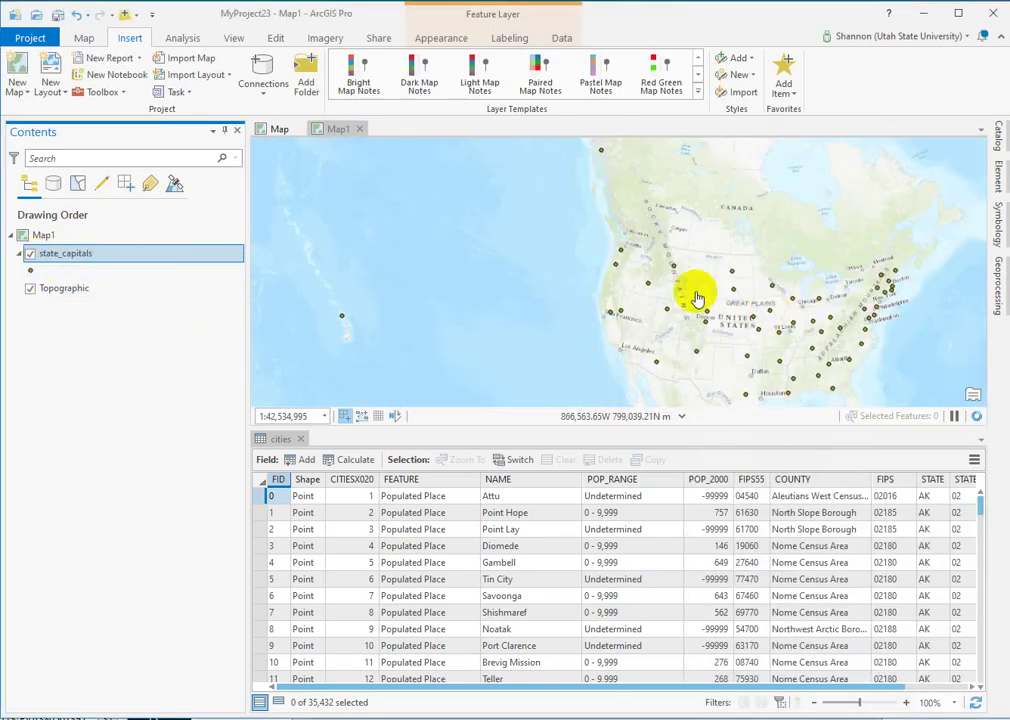
pyautogui.moveTo(706, 304); pyautogui.dragTo(480, 247)
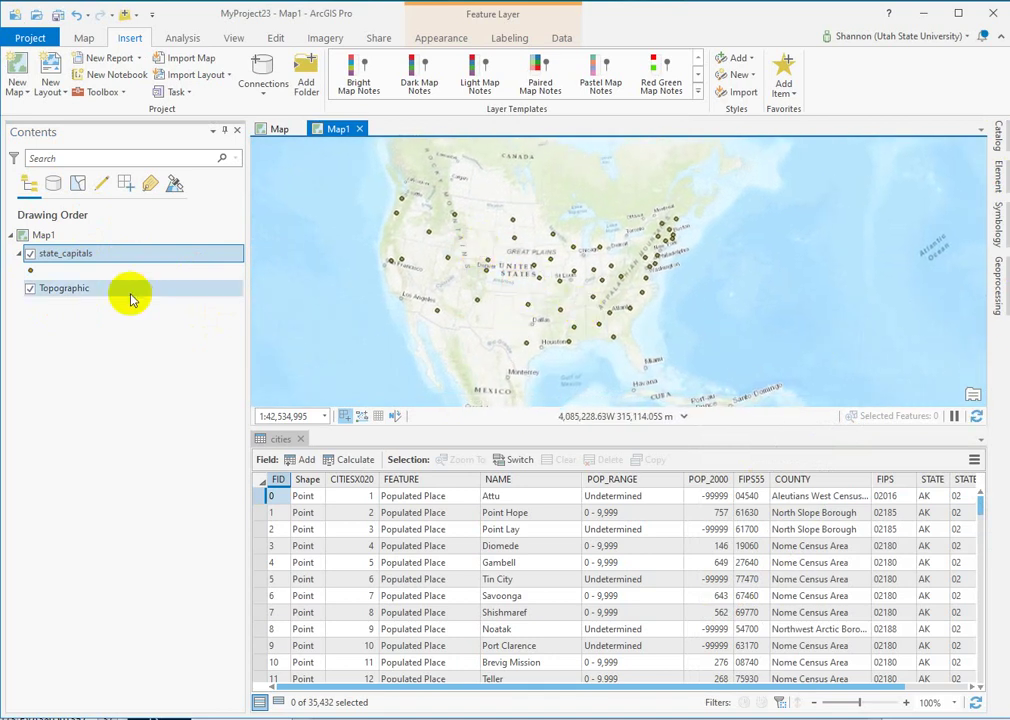
# Step: Return to the original Map, zoom out over the western US, and close the cities table
pyautogui.click(281, 130)
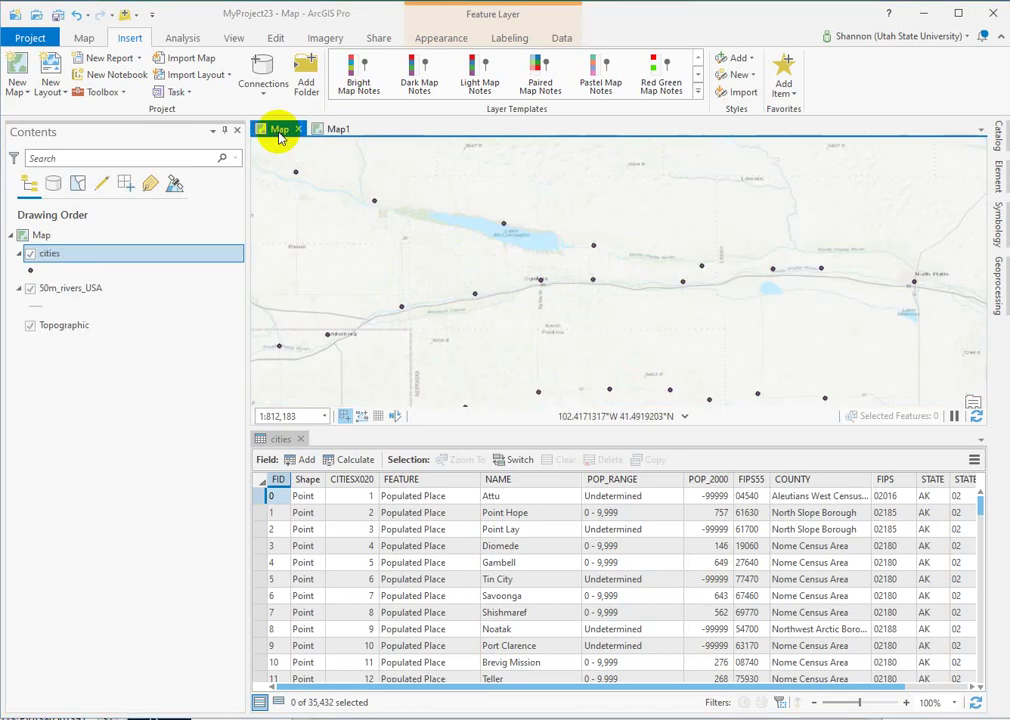
pyautogui.scroll(-3, 721, 290)
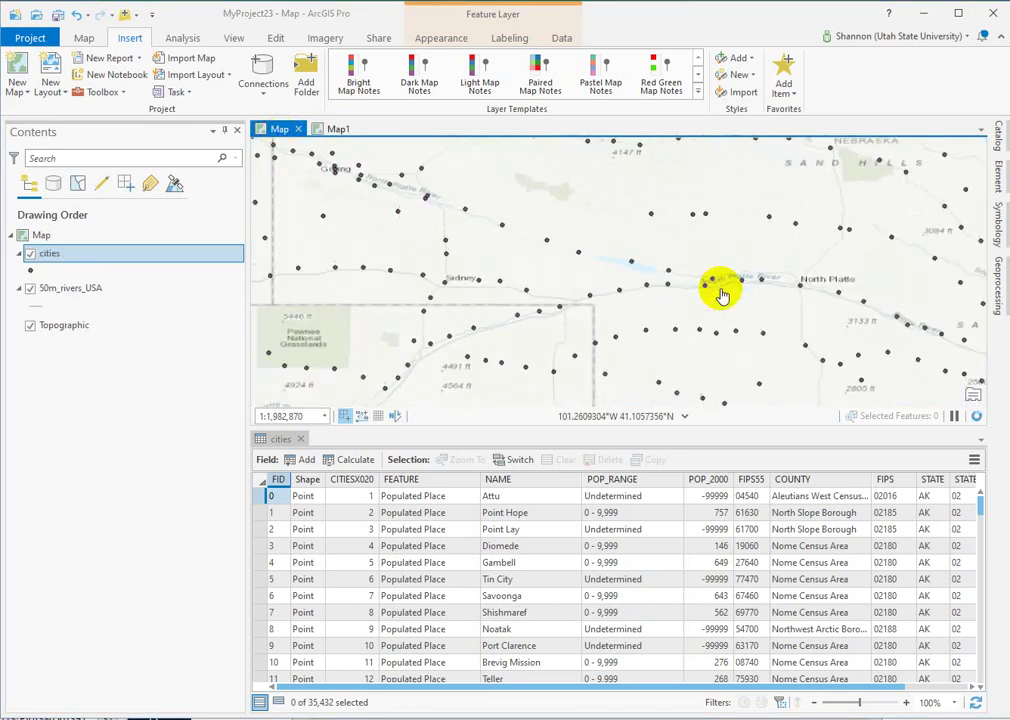
pyautogui.scroll(-6, 721, 290)
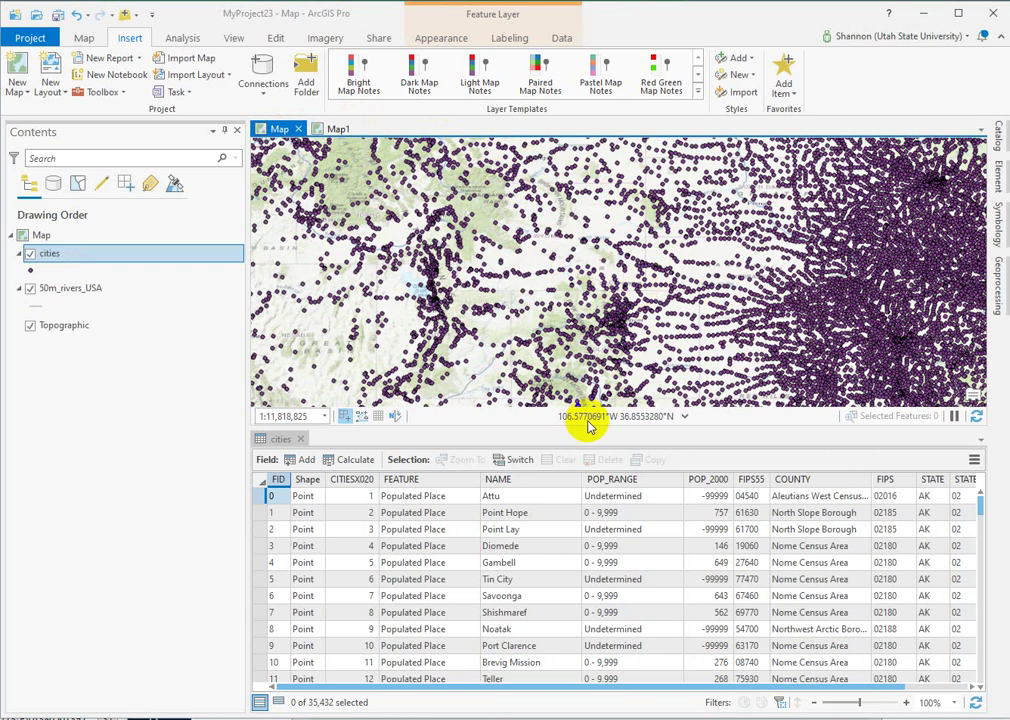
pyautogui.moveTo(601, 430); pyautogui.dragTo(633, 572)
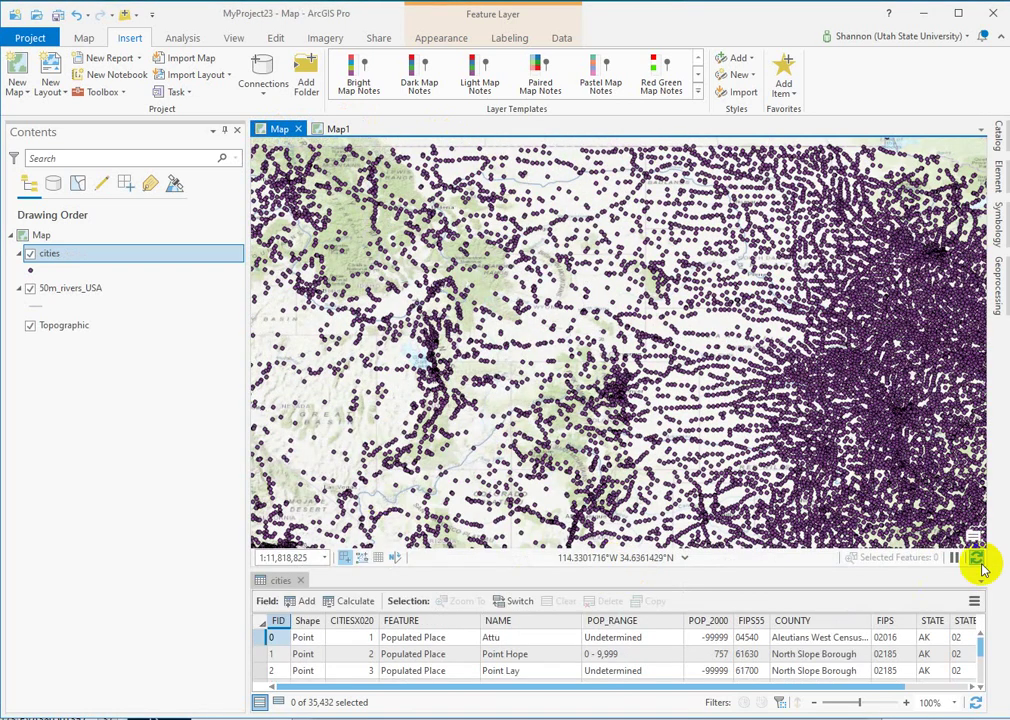
pyautogui.click(298, 581)
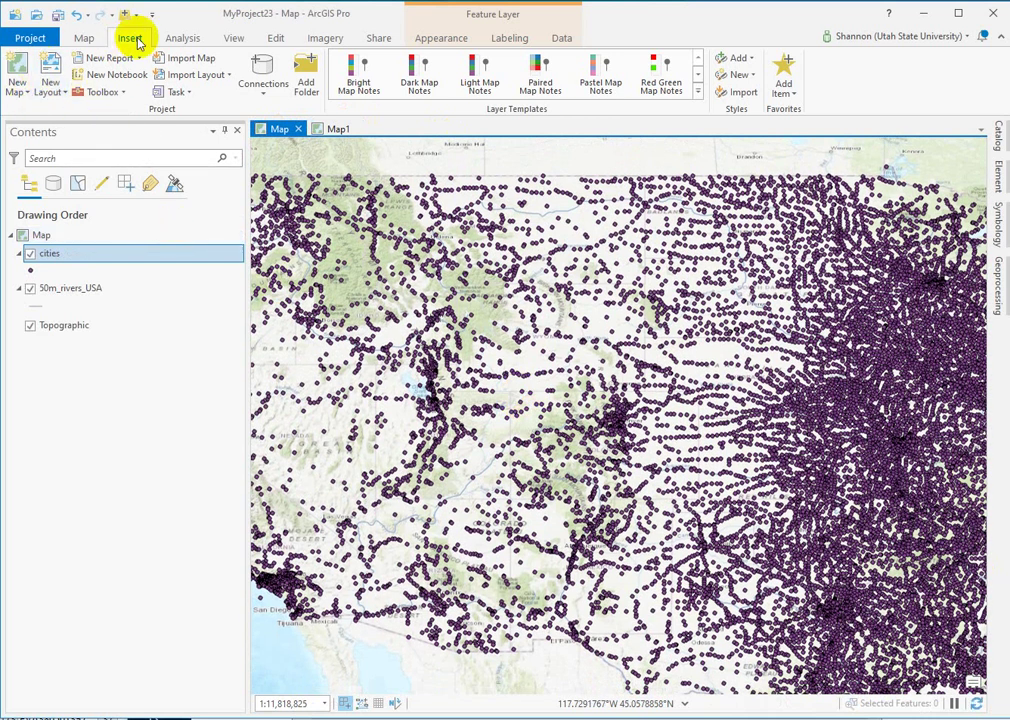
# Step: Insert a new ANSI Landscape Letter 8.5 x 11 layout
pyautogui.click(51, 70)
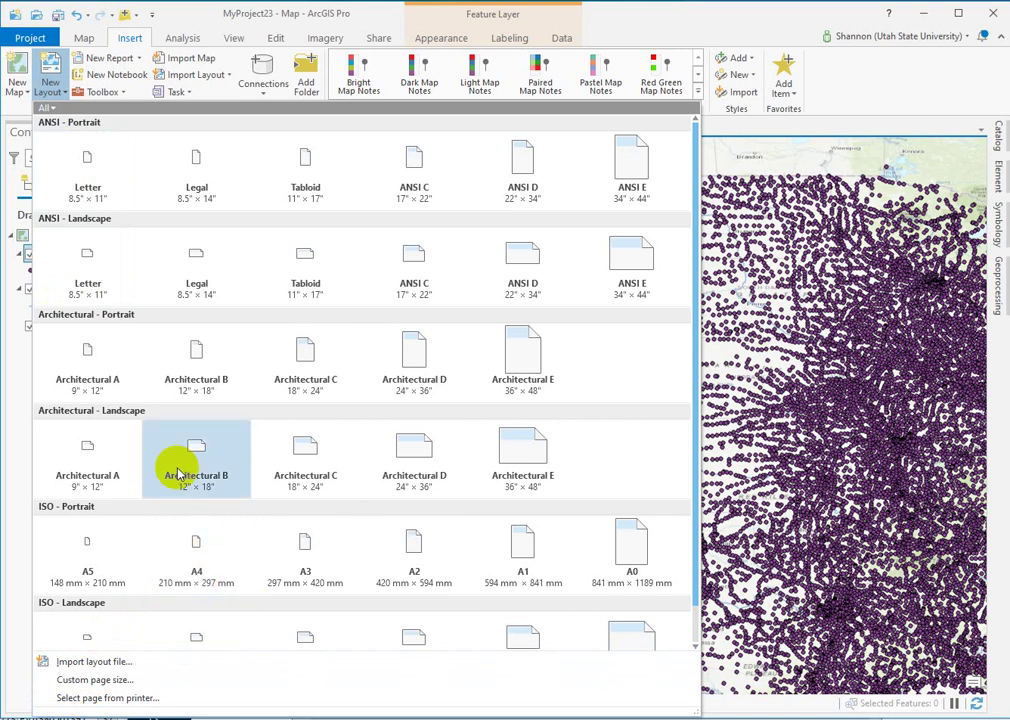
pyautogui.click(88, 258)
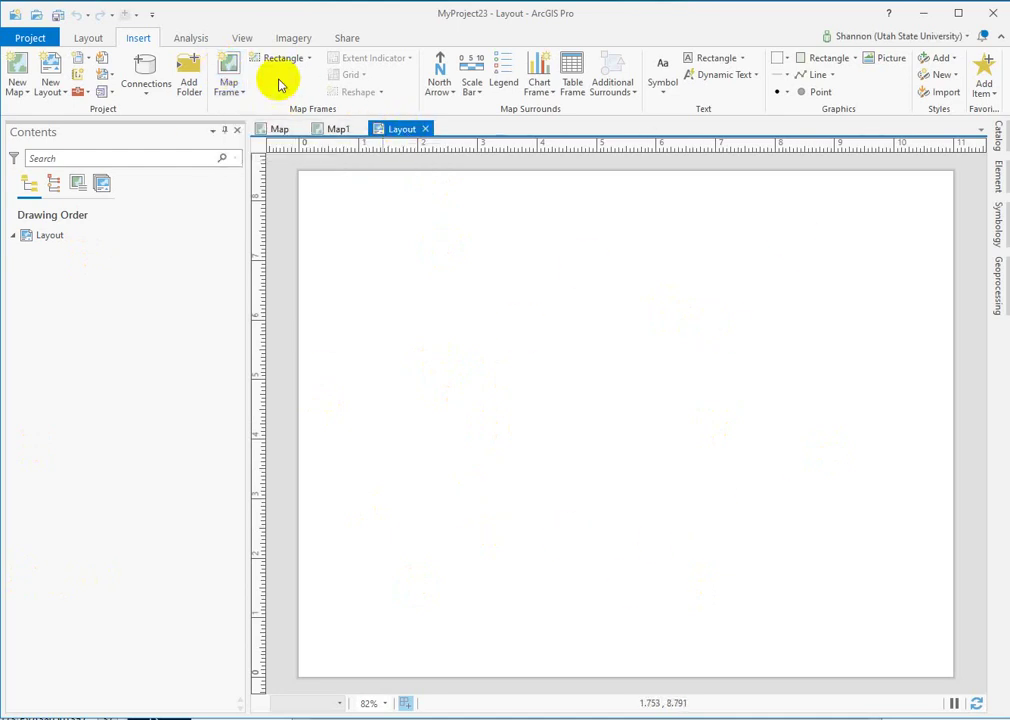
# Step: Frame Map at 1:11,818,825 across the top of the layout page
pyautogui.click(228, 77)
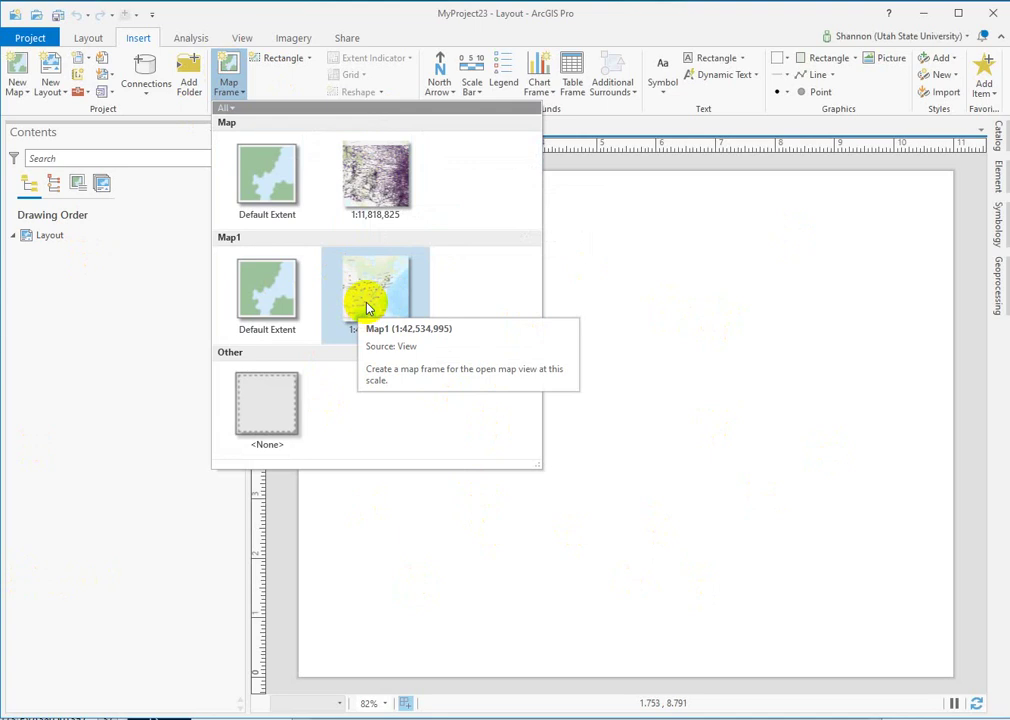
pyautogui.click(374, 173)
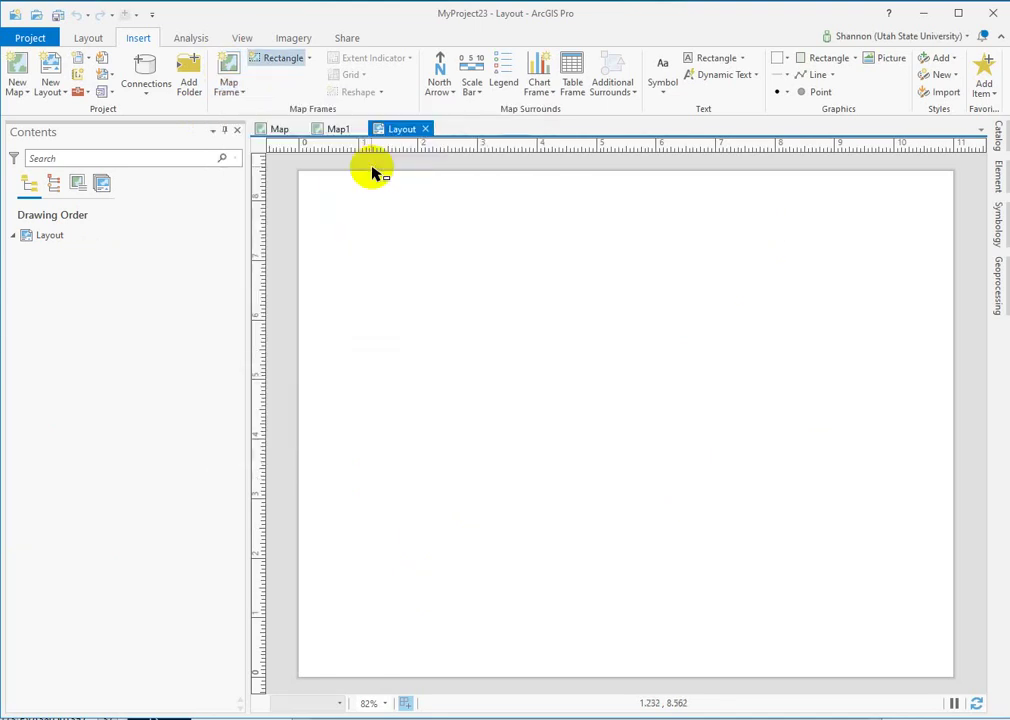
pyautogui.moveTo(315, 186)
pyautogui.mouseDown()
pyautogui.moveTo(618, 410)
pyautogui.moveTo(672, 419)
pyautogui.moveTo(650, 405)
pyautogui.mouseUp()
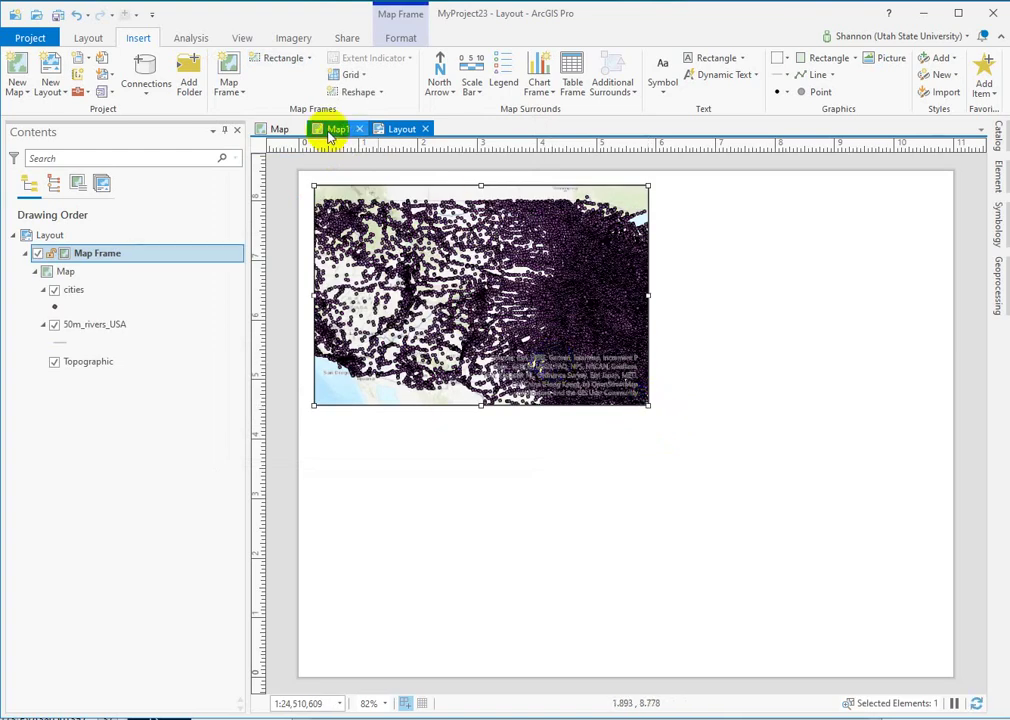
# Step: Frame Map1 at 1:42,534,995 beneath the first map frame
pyautogui.click(228, 80)
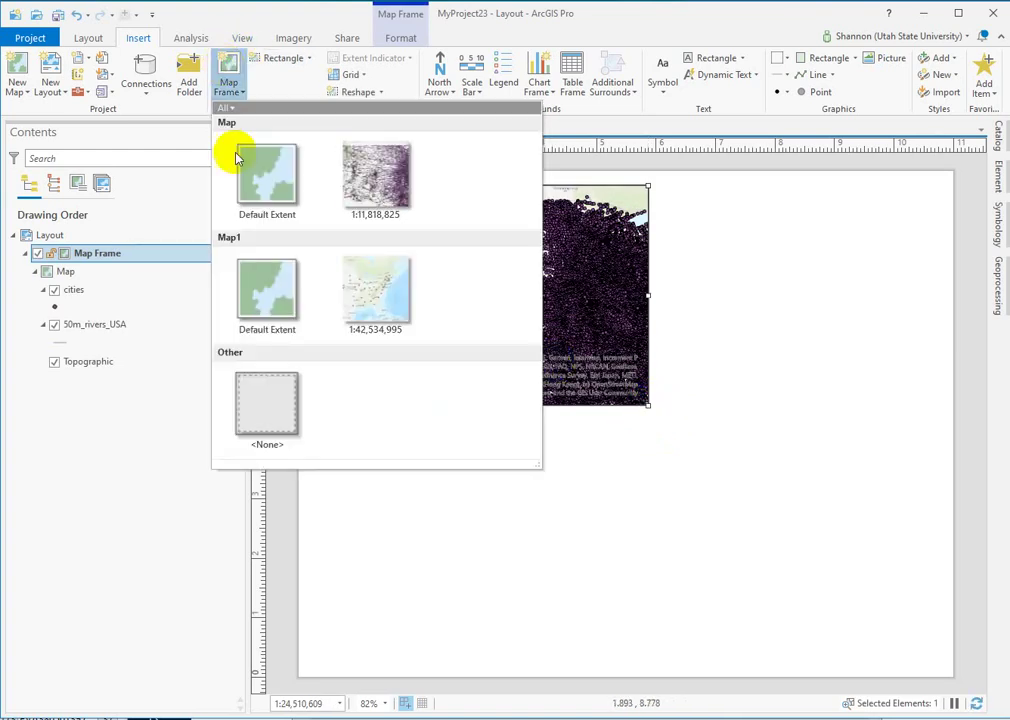
pyautogui.click(380, 295)
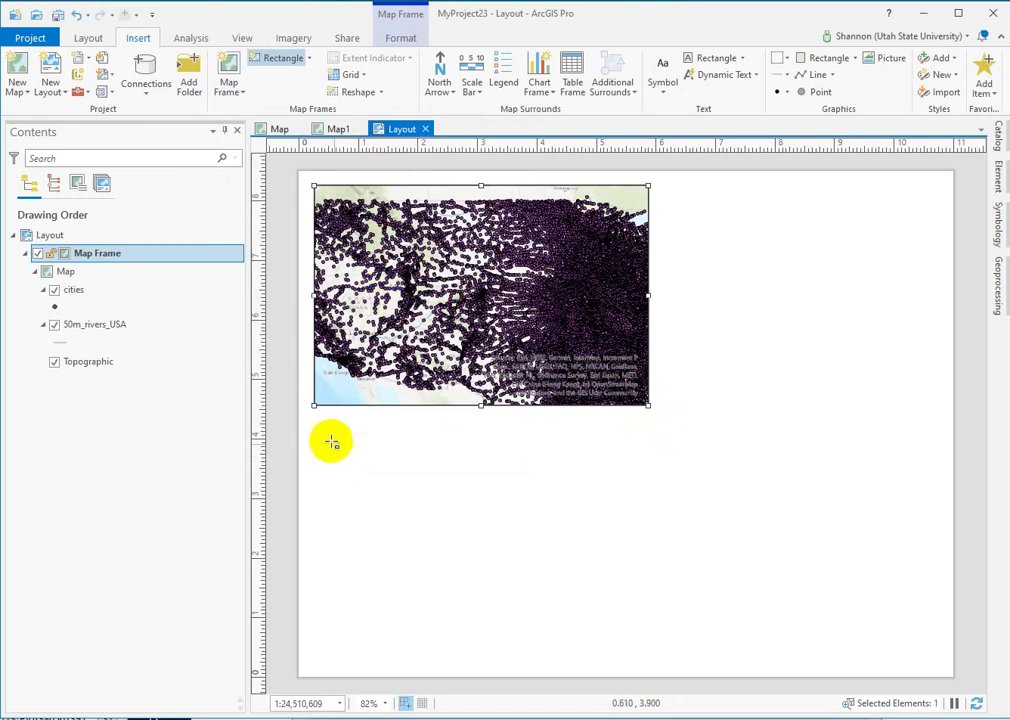
pyautogui.moveTo(316, 420); pyautogui.dragTo(645, 627)
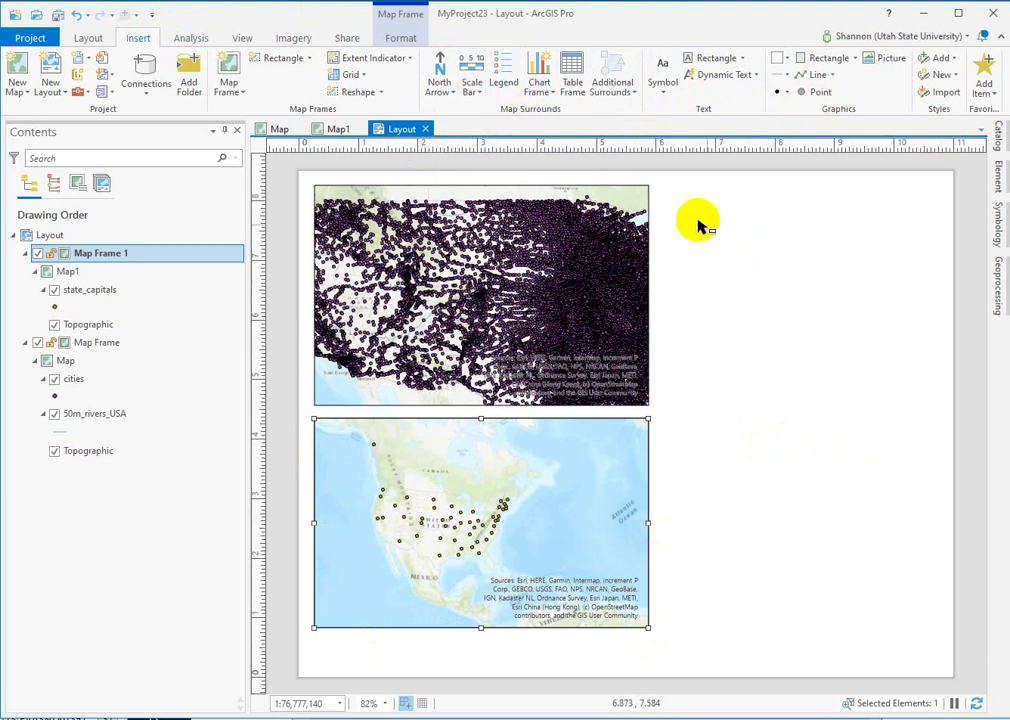
pyautogui.click(469, 76)
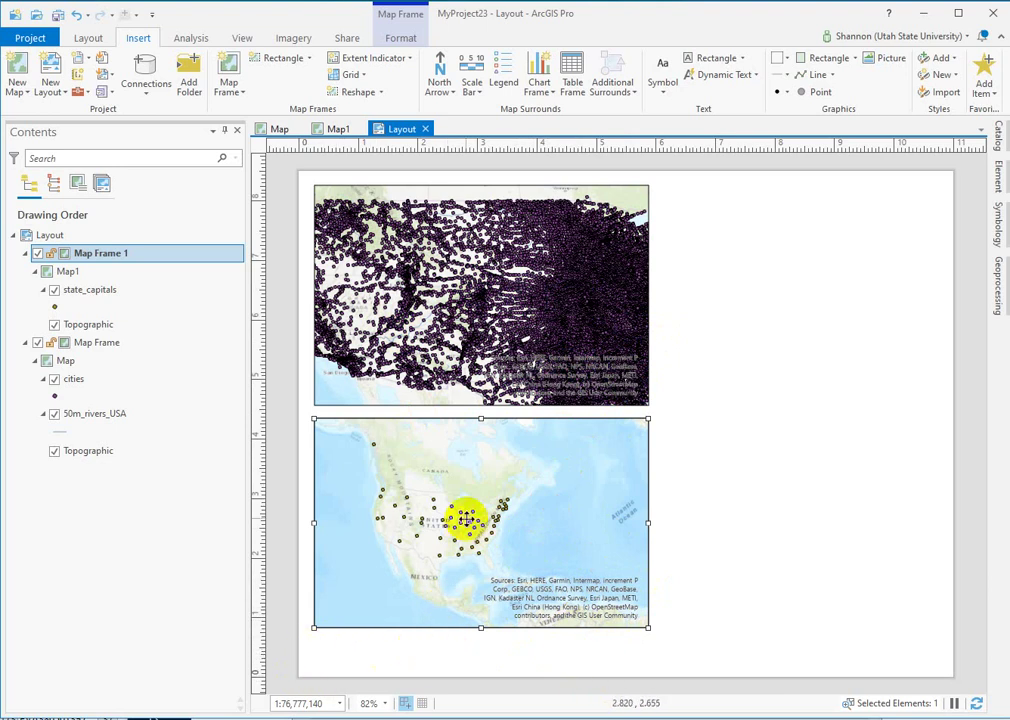
pyautogui.moveTo(527, 297)
pyautogui.mouseDown()
pyautogui.moveTo(600, 336)
pyautogui.moveTo(594, 325)
pyautogui.mouseUp()
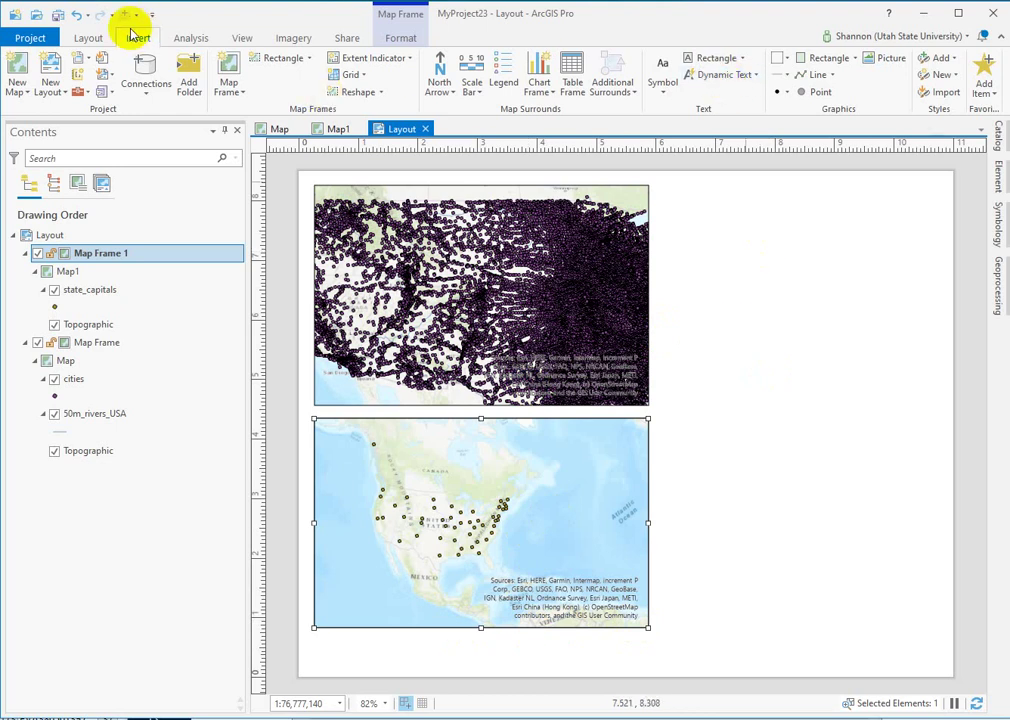
# Step: Place Service Layer Credits dynamic text in the layout's lower-right corner, then switch to Word
pyautogui.click(740, 78)
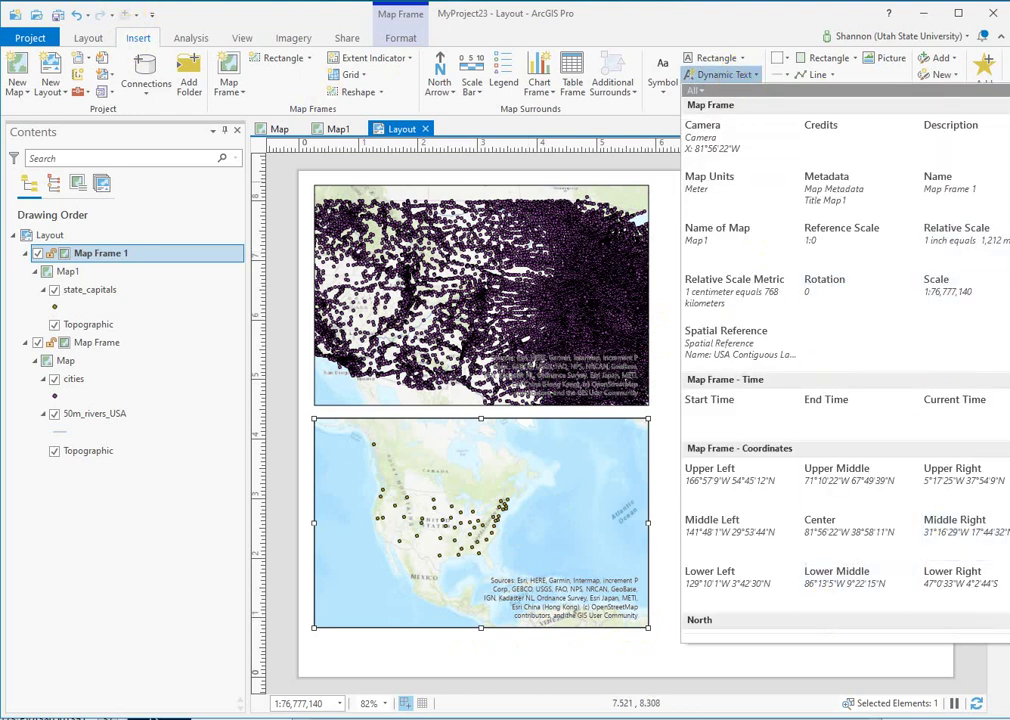
pyautogui.scroll(-6, 900, 380)
pyautogui.scroll(-5, 843, 428)
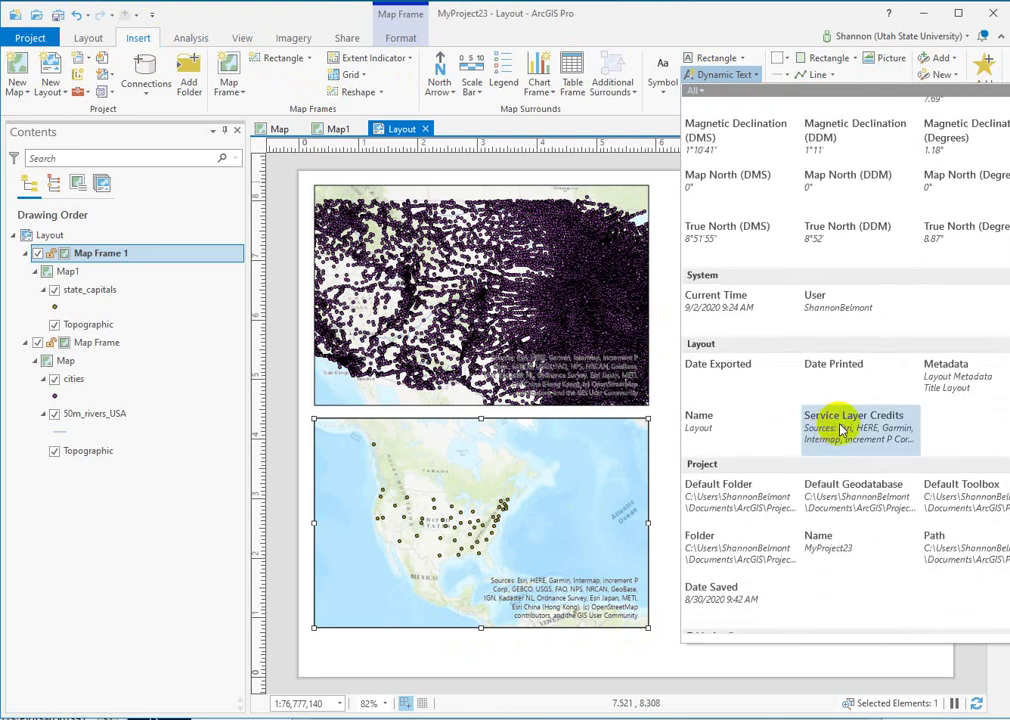
pyautogui.click(840, 430)
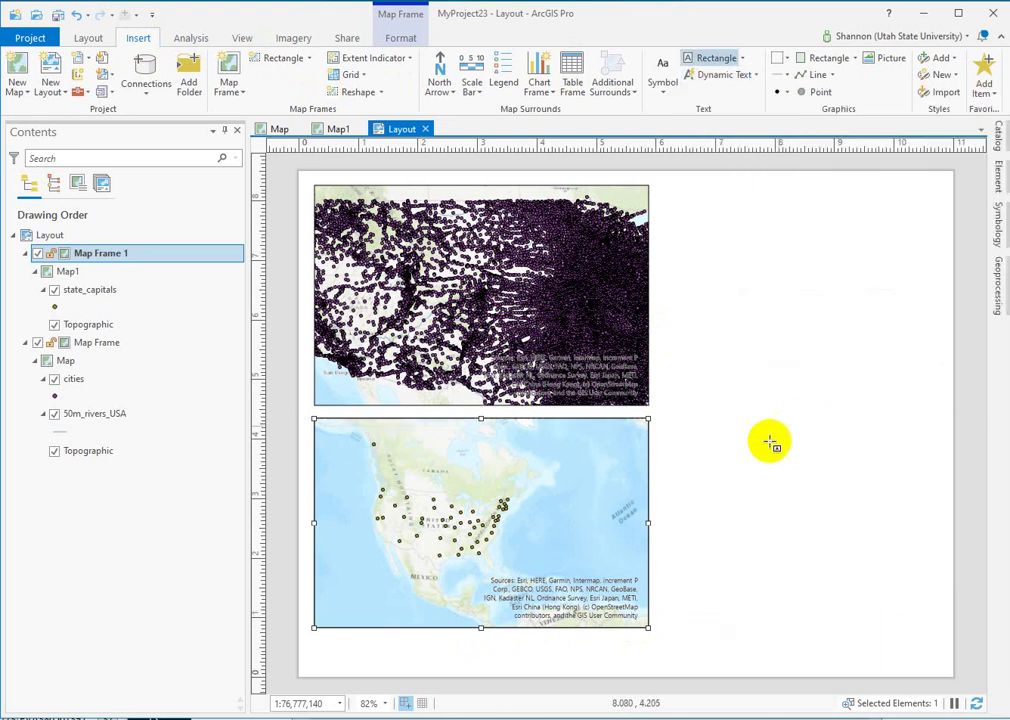
pyautogui.moveTo(681, 551); pyautogui.dragTo(848, 613)
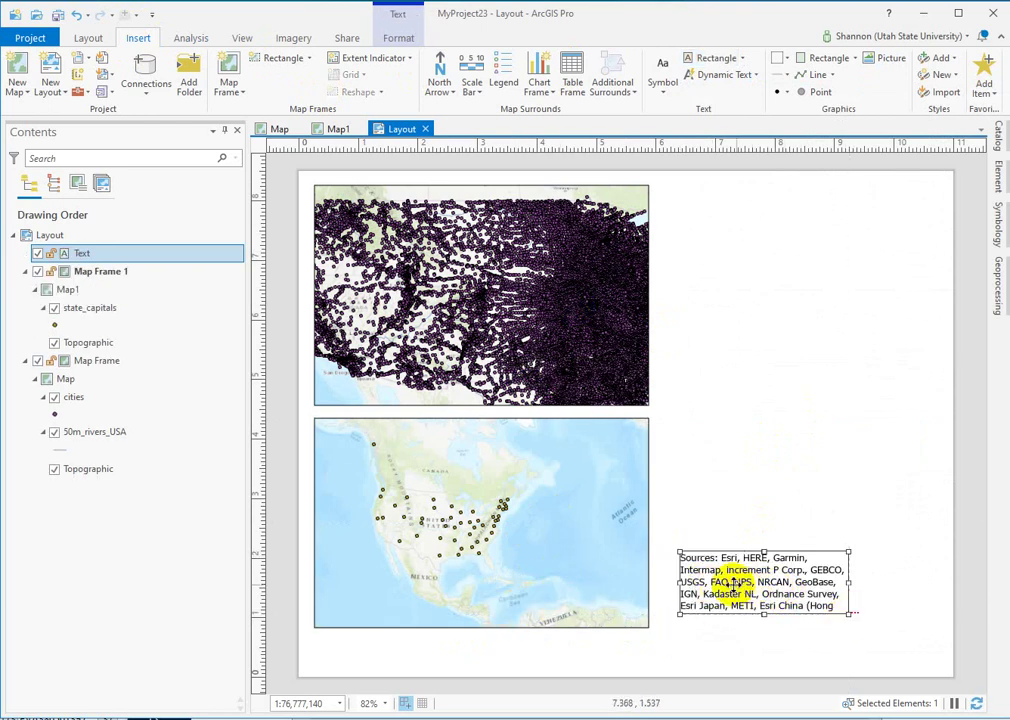
pyautogui.moveTo(722, 582); pyautogui.dragTo(897, 619)
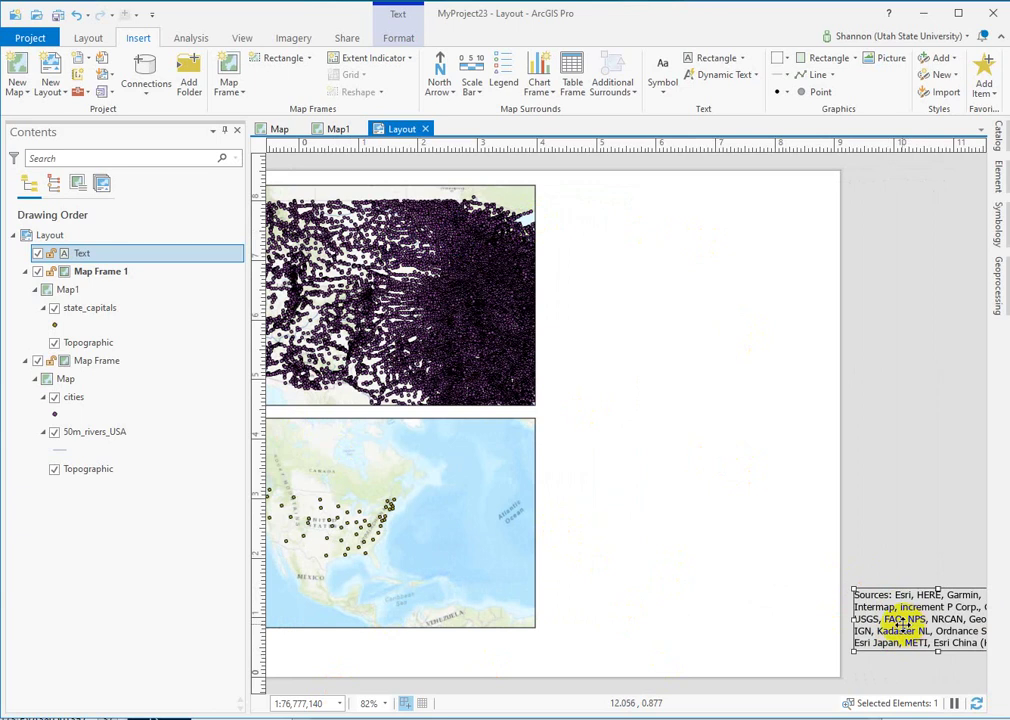
pyautogui.moveTo(902, 622); pyautogui.dragTo(638, 589)
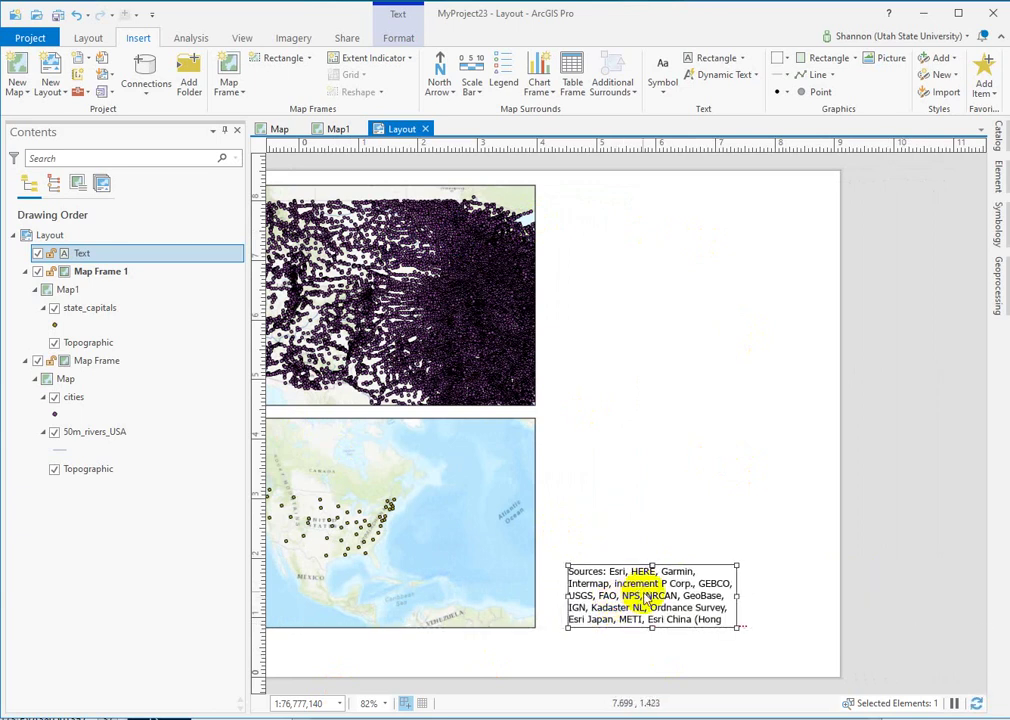
pyautogui.click(731, 656)
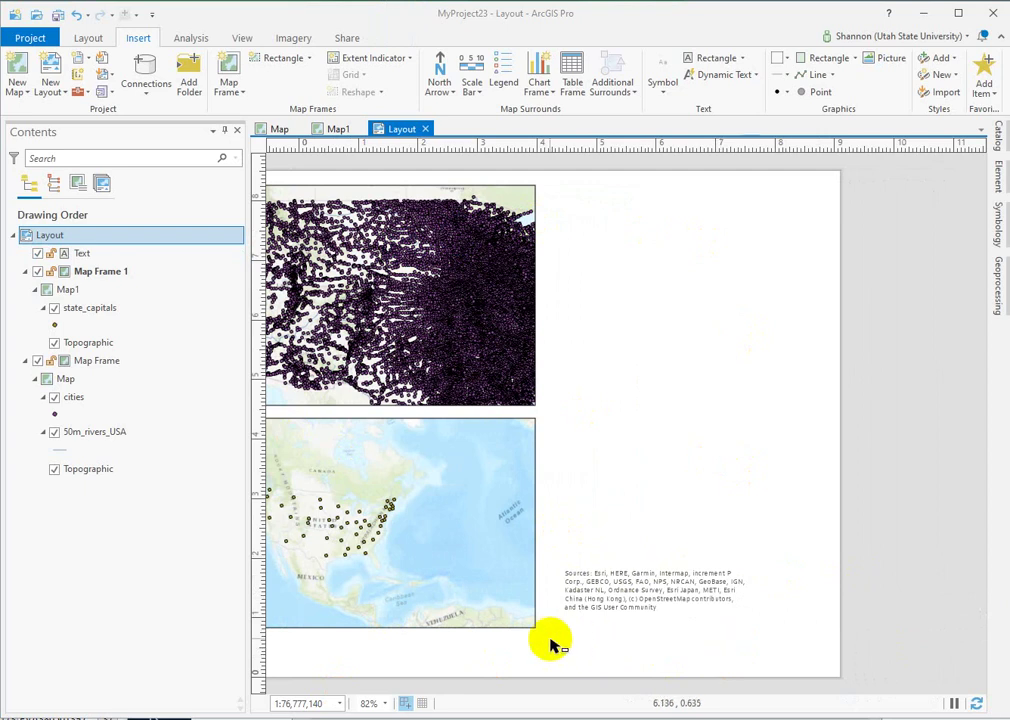
pyautogui.click(570, 593)
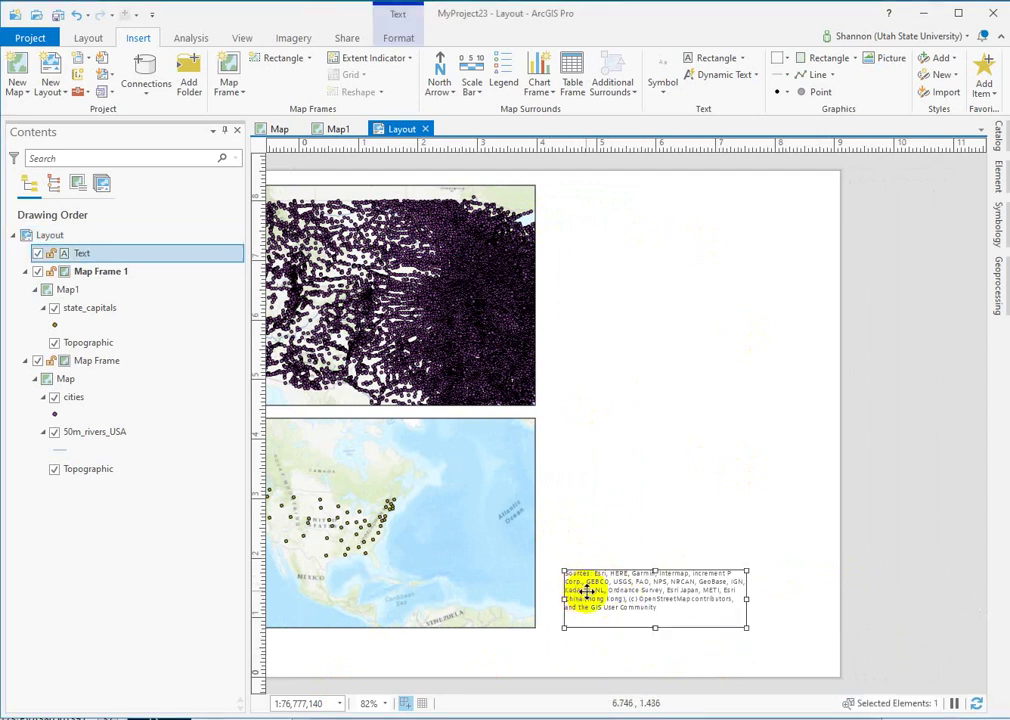
pyautogui.moveTo(582, 591); pyautogui.dragTo(882, 598)
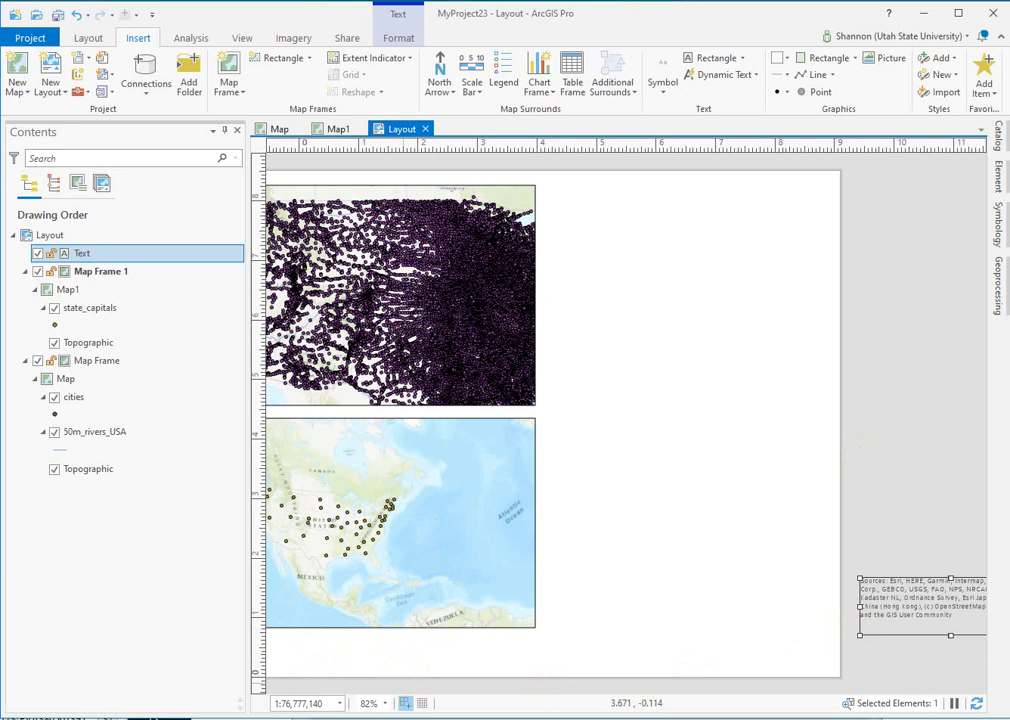
pyautogui.hotkey('alt', 'Tab')
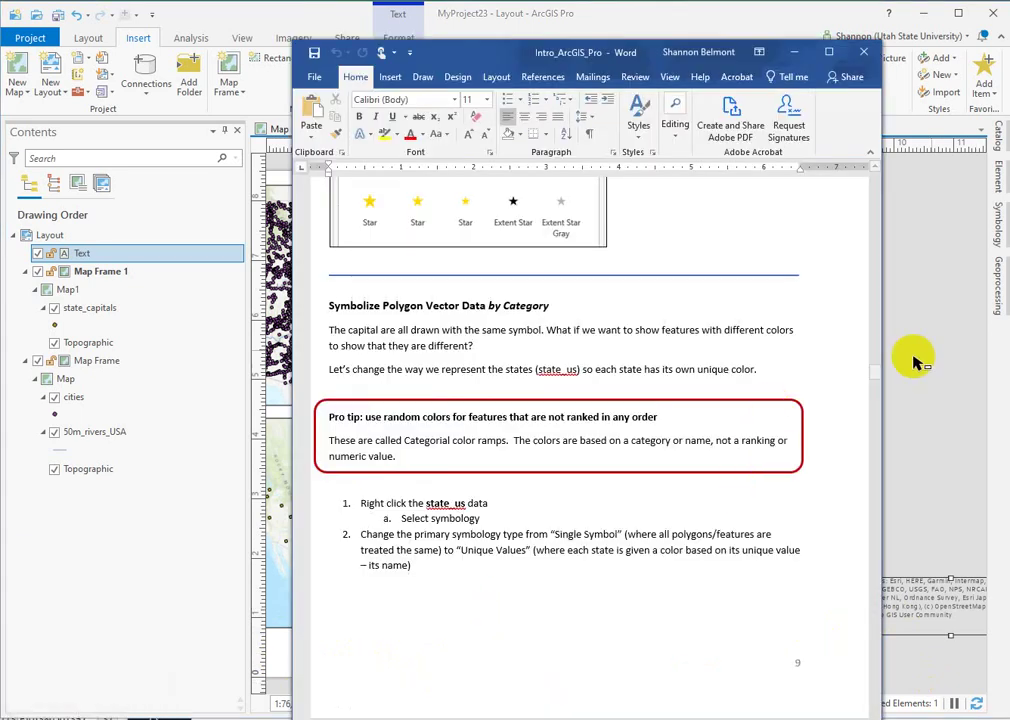
# Step: Scroll the Word tutorial to the top and minimize Word
pyautogui.moveTo(877, 368); pyautogui.dragTo(889, 226)
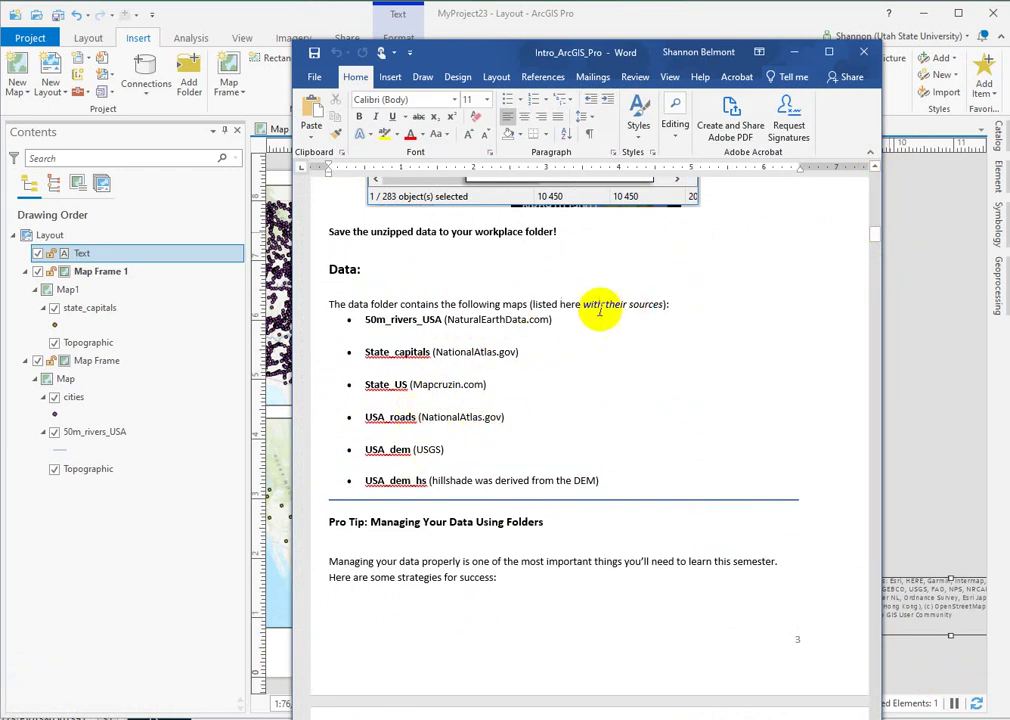
pyautogui.click(791, 53)
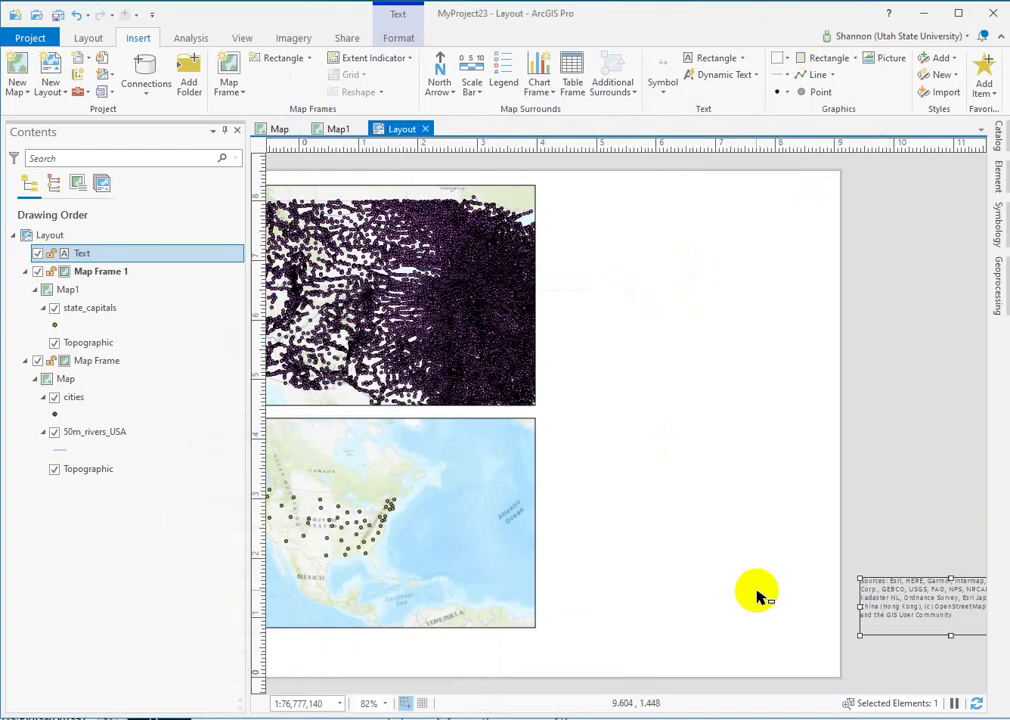